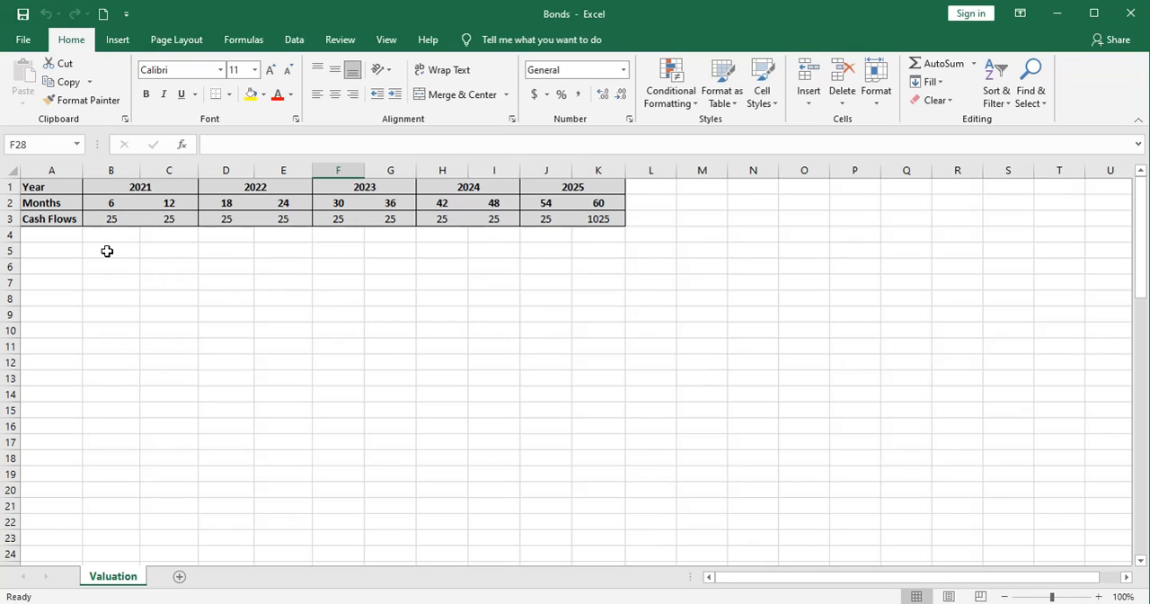
# - Examine the bond's semiannual months and cash flows, from the first periods of 2021 to the final month-60 payment
pyautogui.click(99, 203)
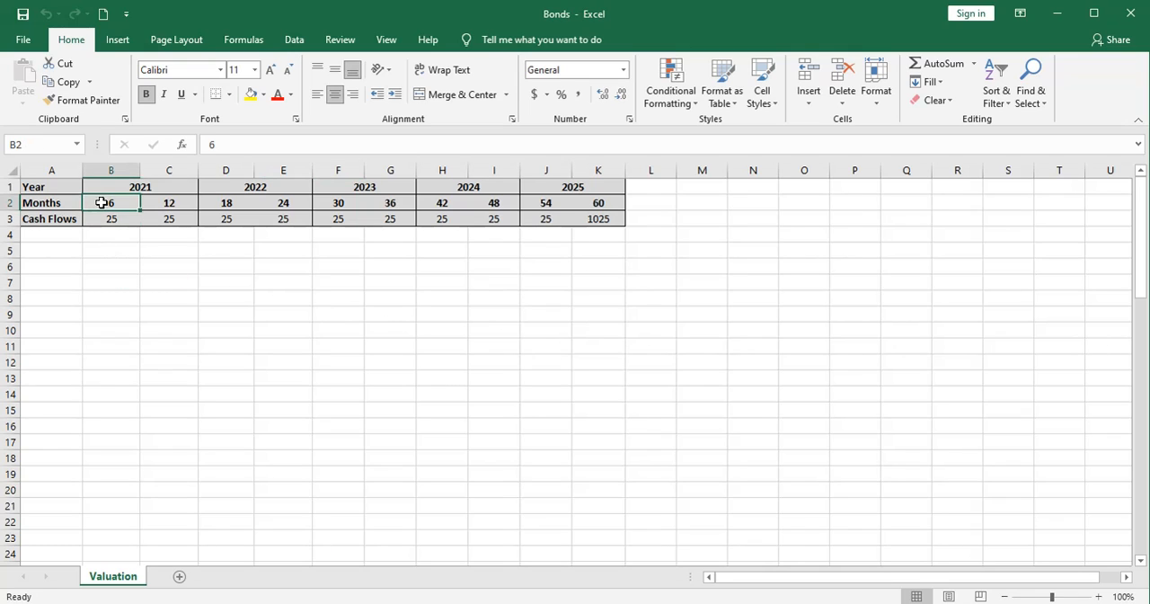
pyautogui.click(167, 203)
pyautogui.click(113, 219)
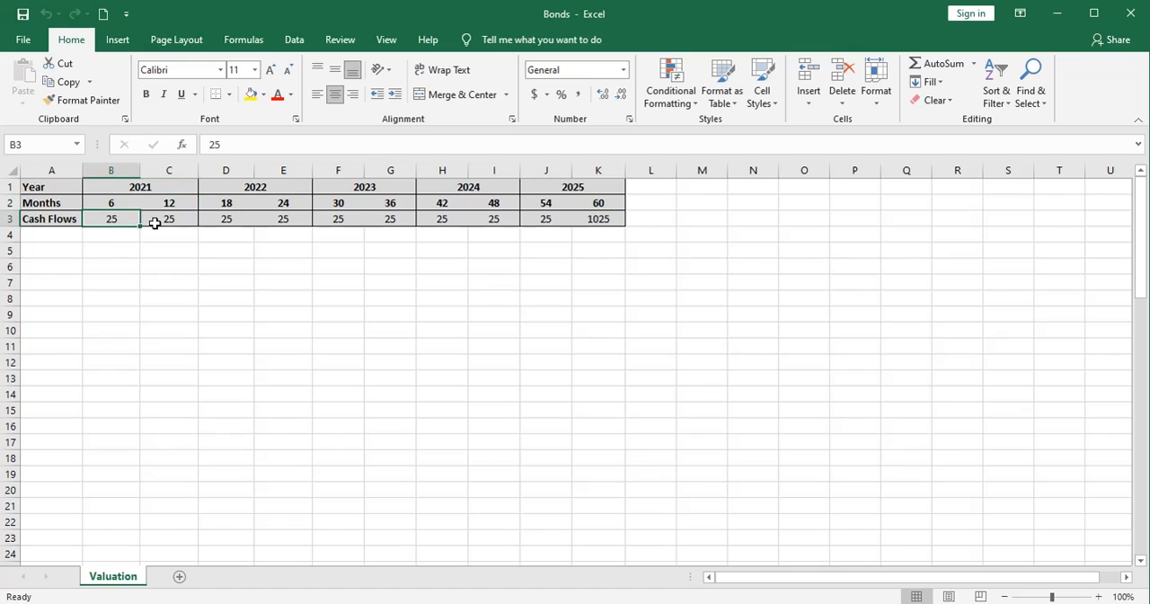
pyautogui.click(174, 223)
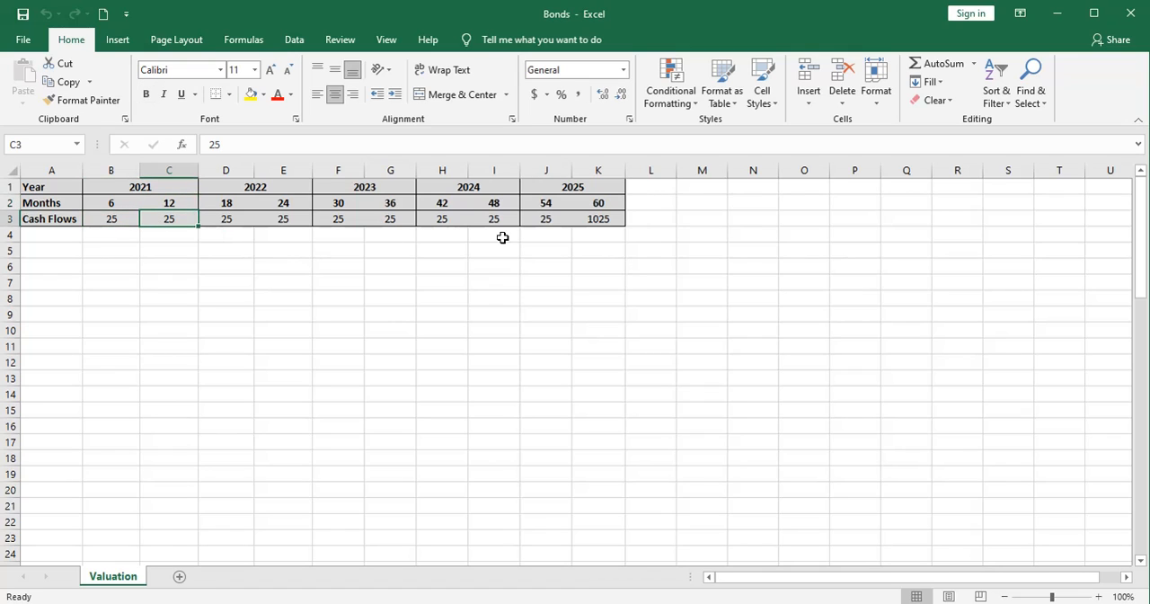
pyautogui.click(616, 219)
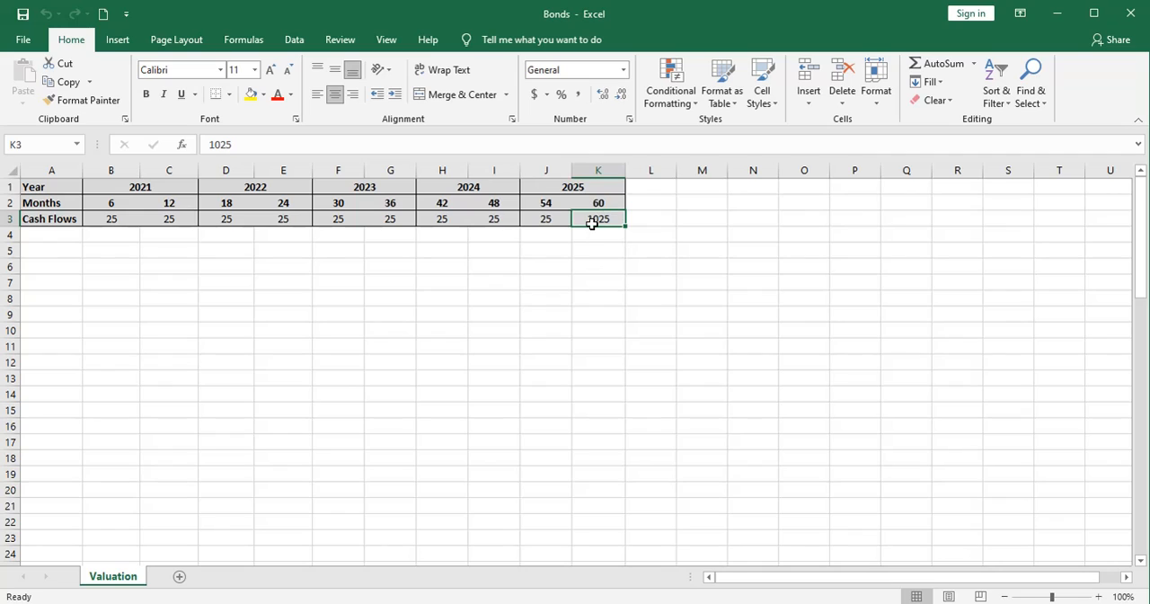
pyautogui.click(609, 237)
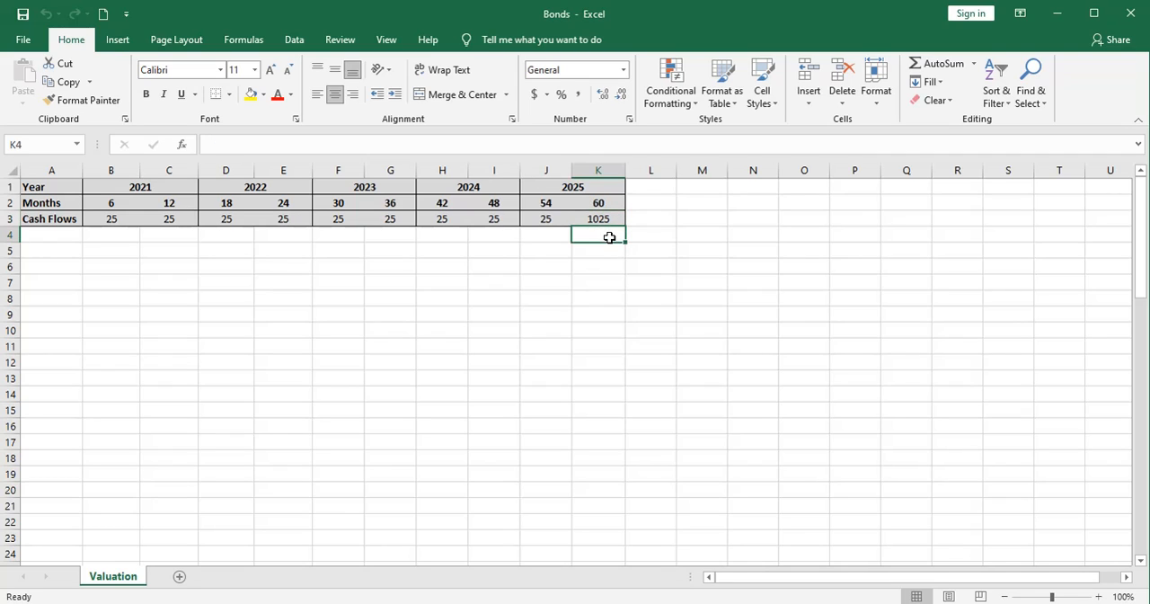
pyautogui.click(606, 250)
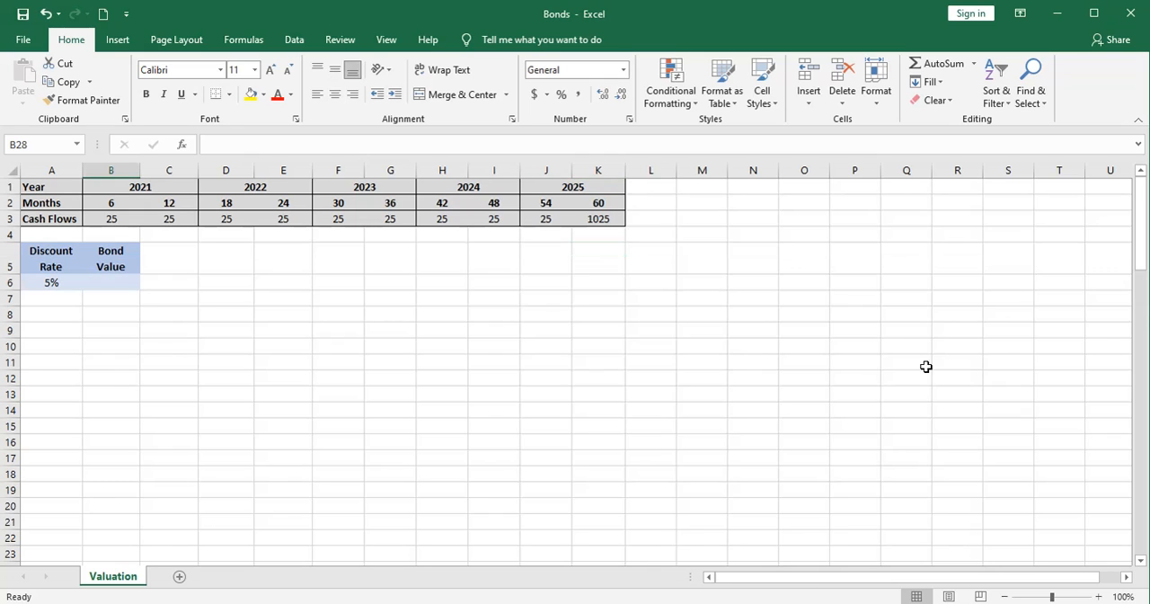
# - Calculate the bond value for the 5% discount rate in B6 as the NPV of cash flows B3:K3 at a rate of .025
pyautogui.click(119, 282)
pyautogui.write('=npv')
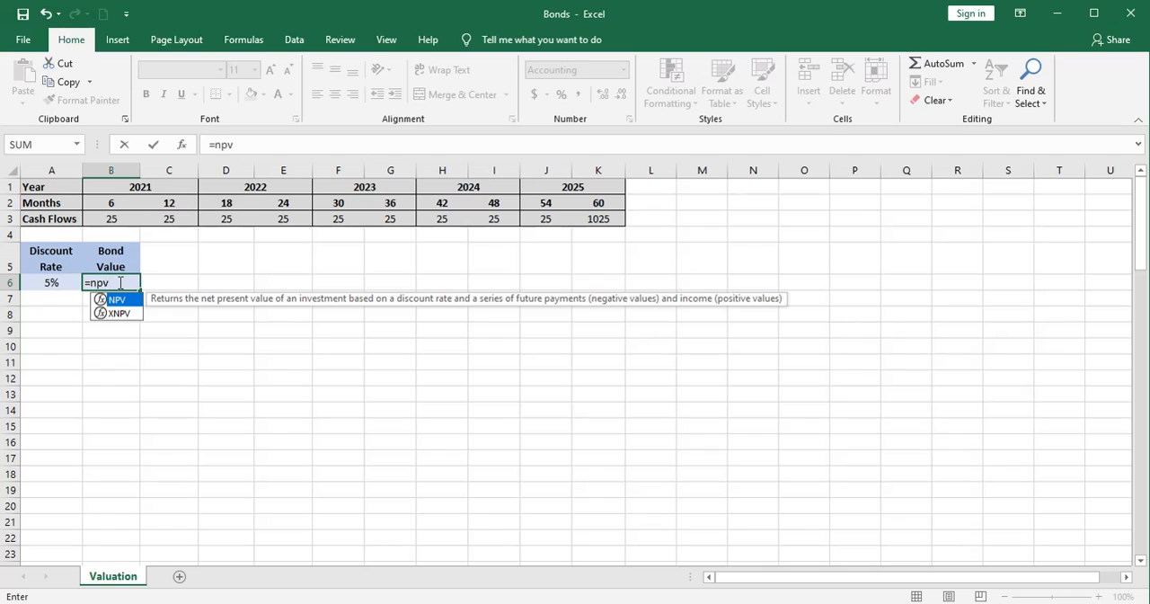
pyautogui.write('(')
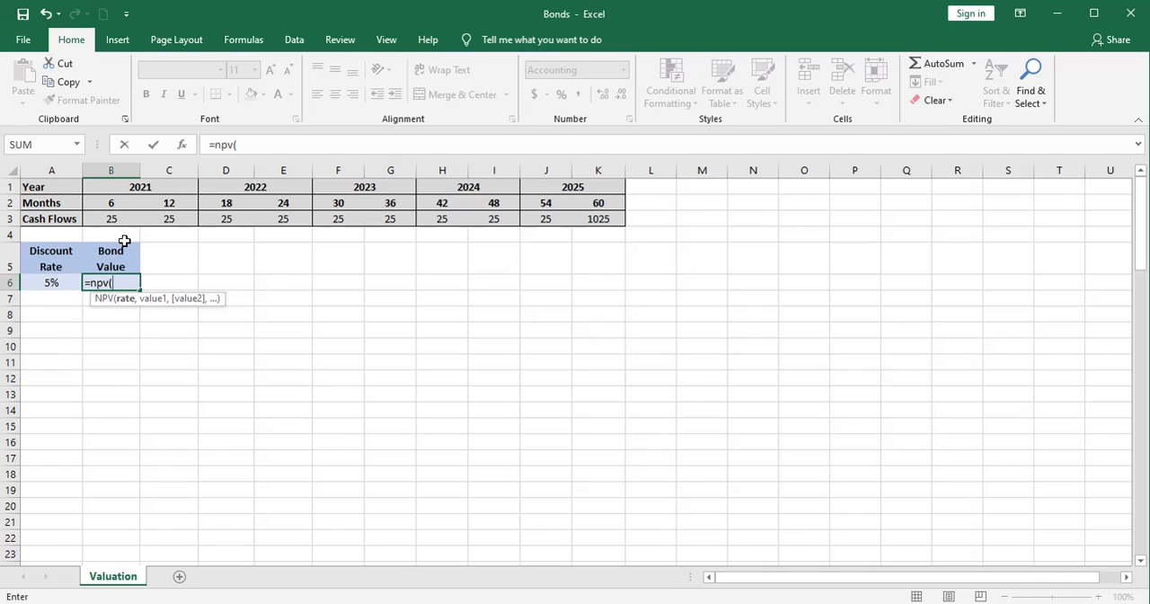
pyautogui.write('.025,')
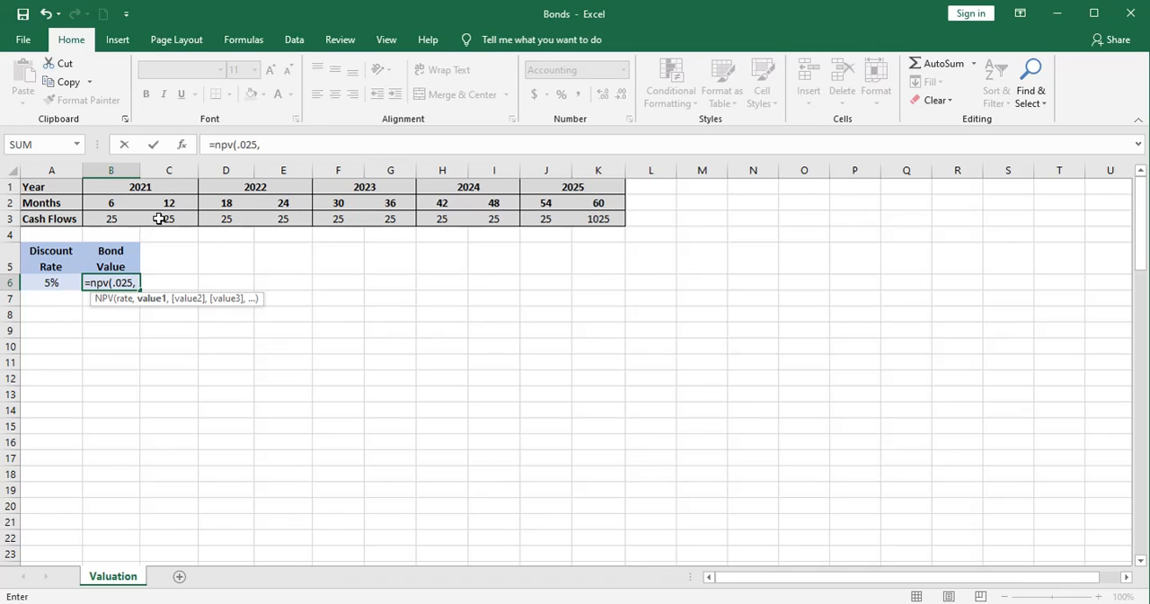
pyautogui.moveTo(113, 216); pyautogui.dragTo(597, 223)
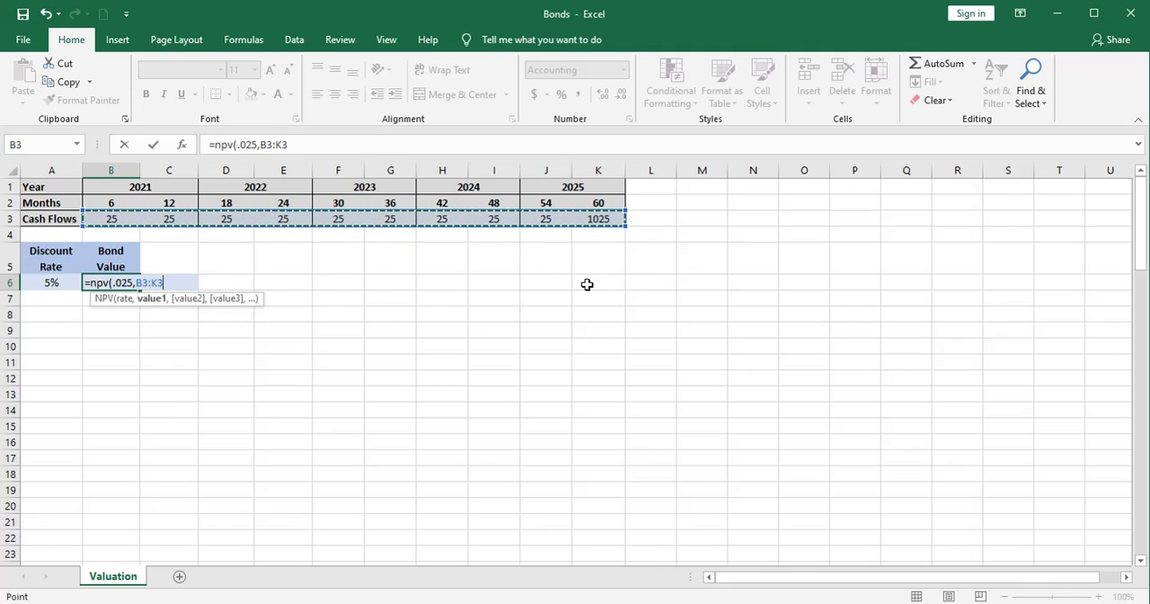
pyautogui.write(')')
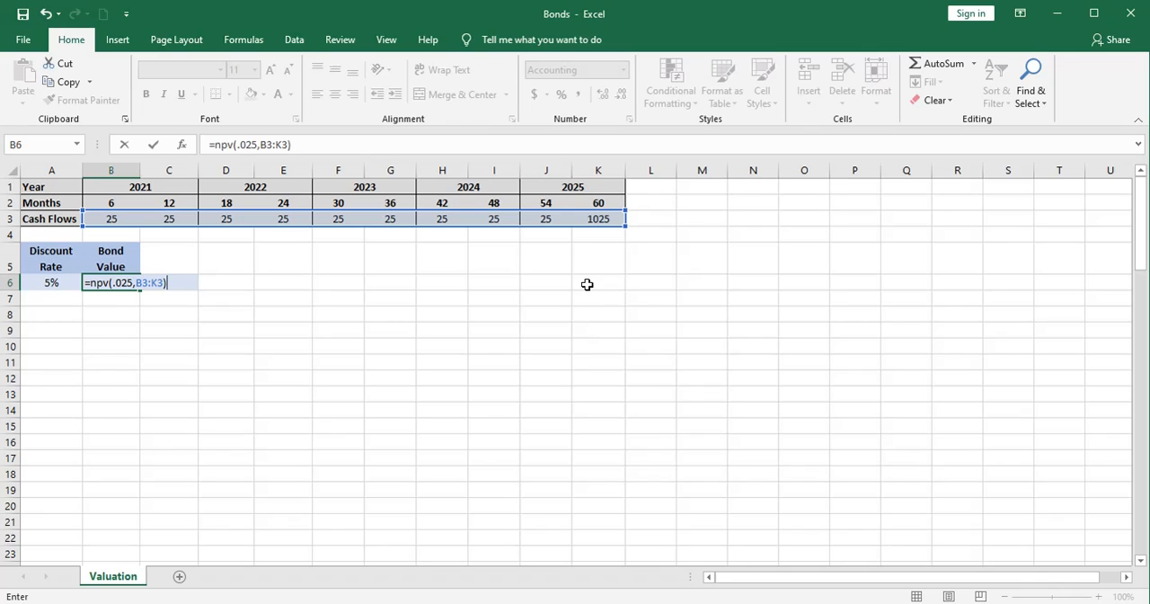
pyautogui.press('Return')
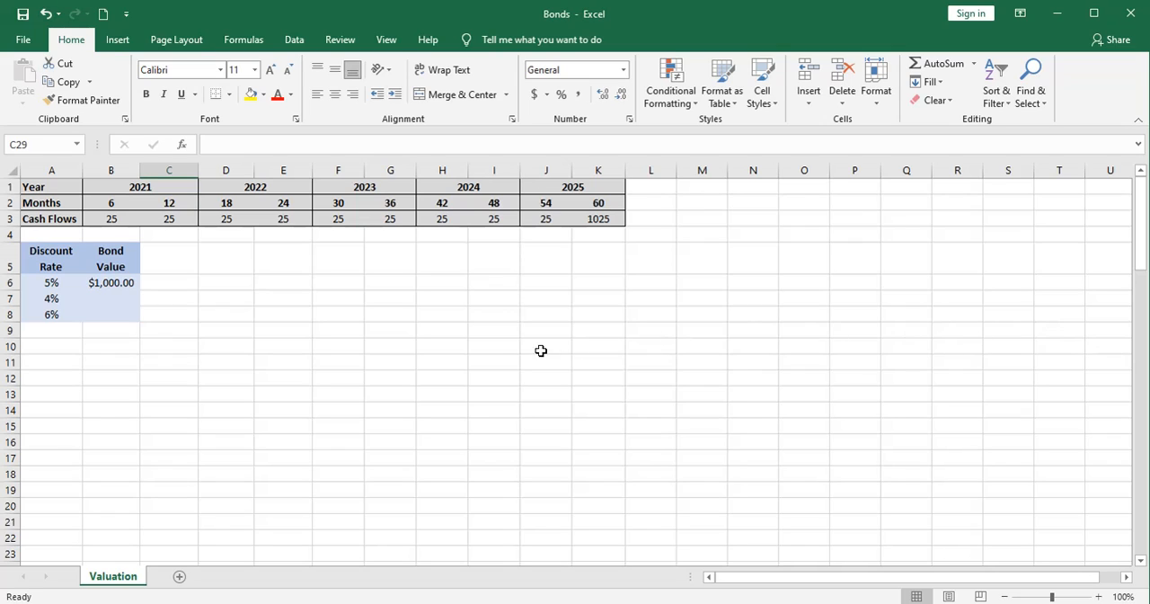
# - Calculate the bond value for the 4% discount rate in B7 as the NPV of B3:K3 at a rate of .02
pyautogui.click(30, 299)
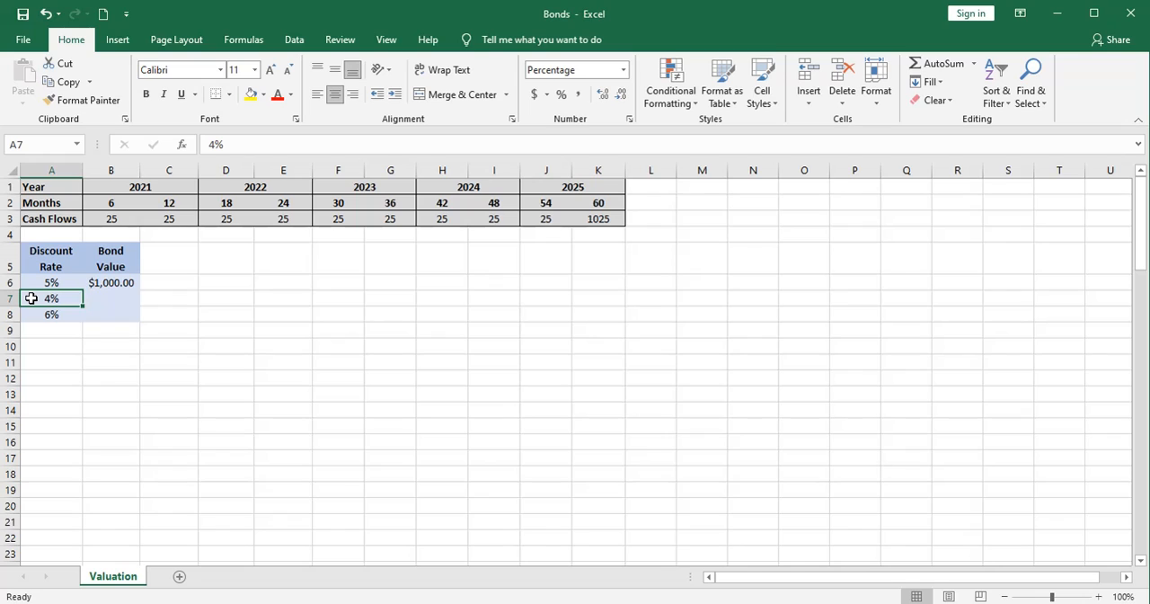
pyautogui.click(99, 298)
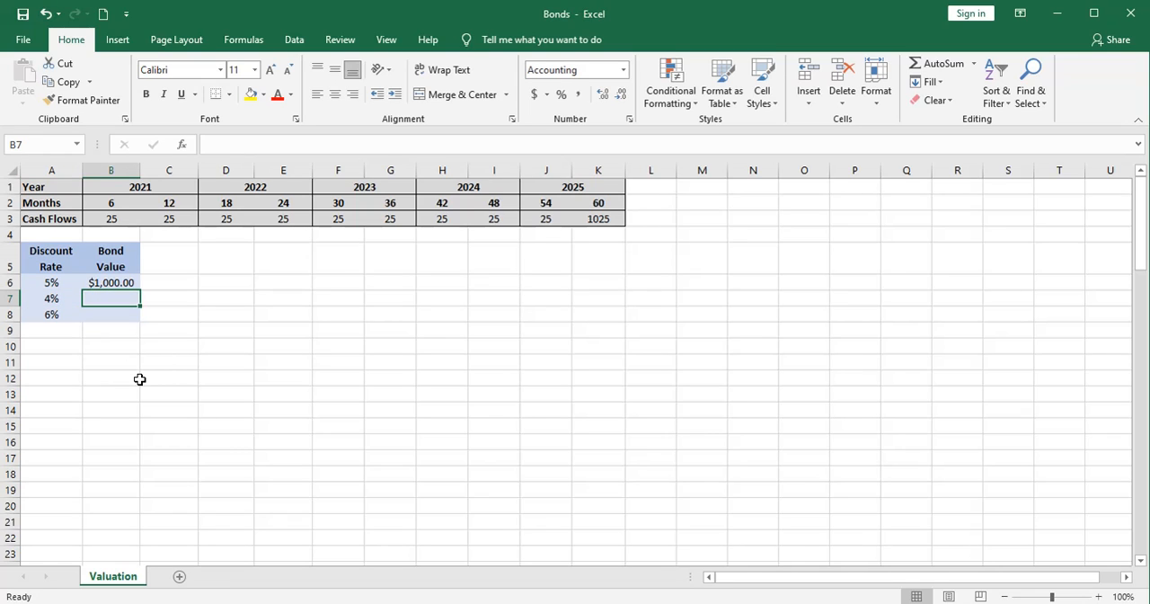
pyautogui.write('=npv(')
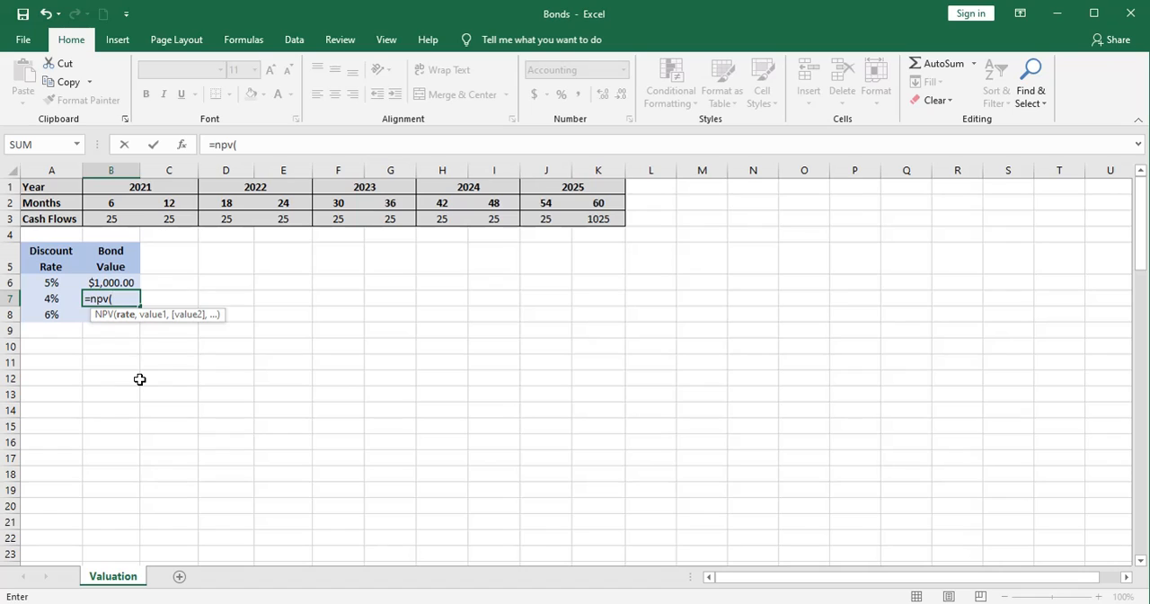
pyautogui.write('.02,')
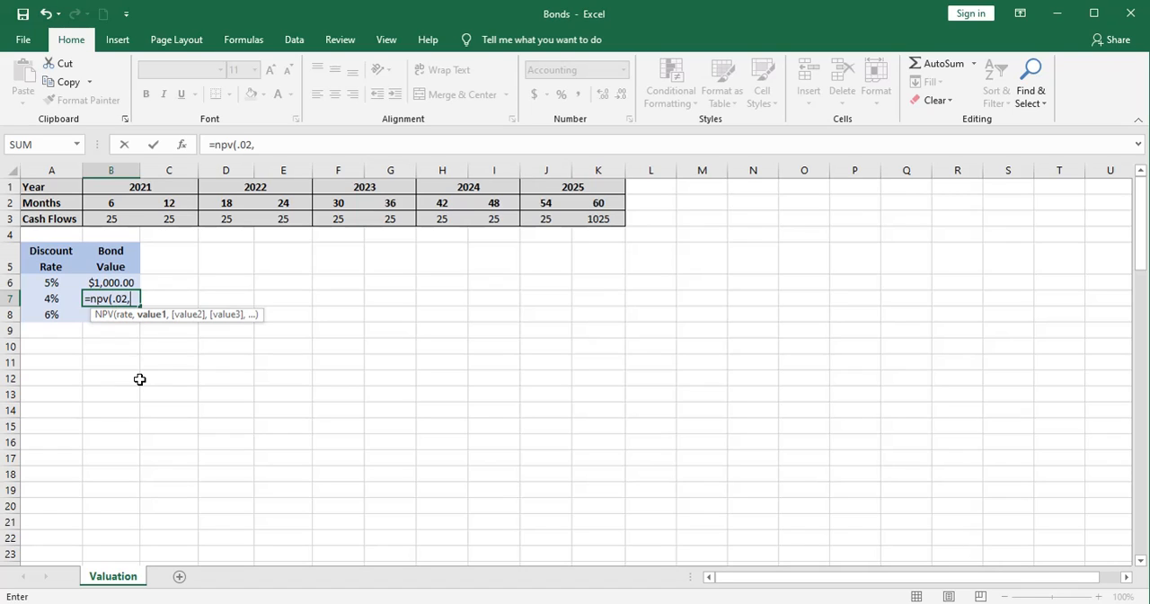
pyautogui.moveTo(111, 218); pyautogui.dragTo(585, 218)
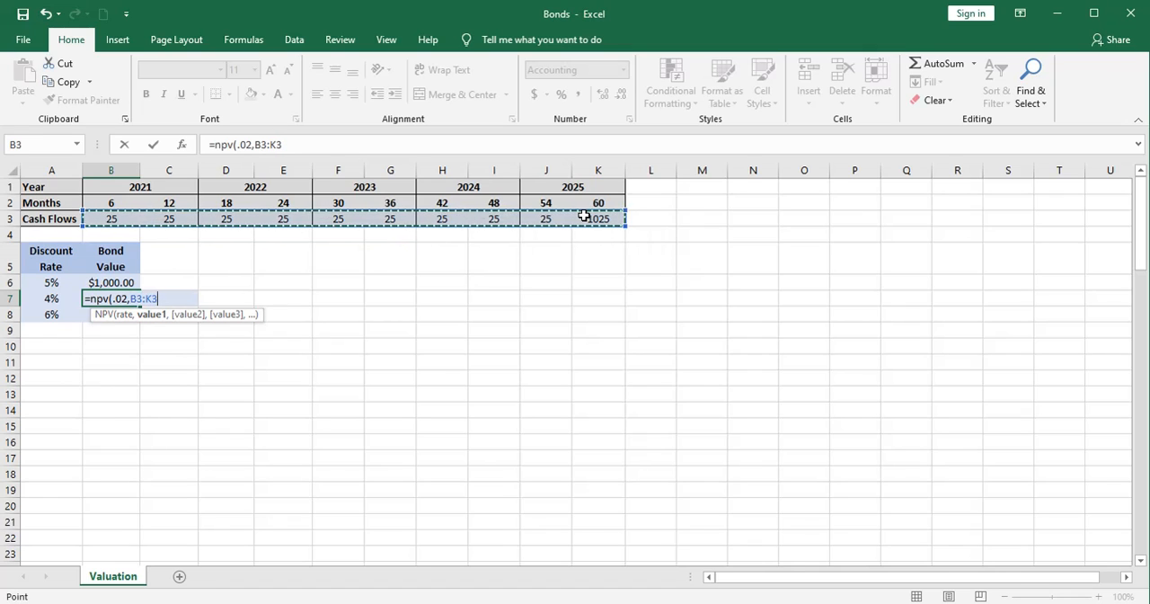
pyautogui.press('Return')
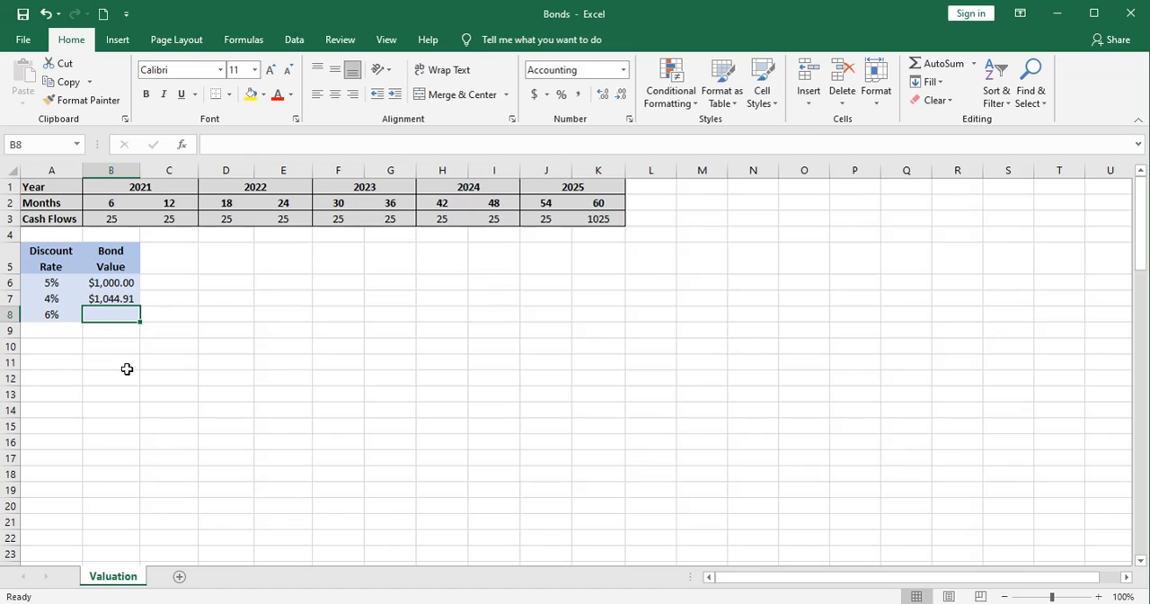
# - Calculate the bond value for the 6% discount rate in B8 as the NPV of B3:K3 at a rate of .03
pyautogui.write('=npv(.03')
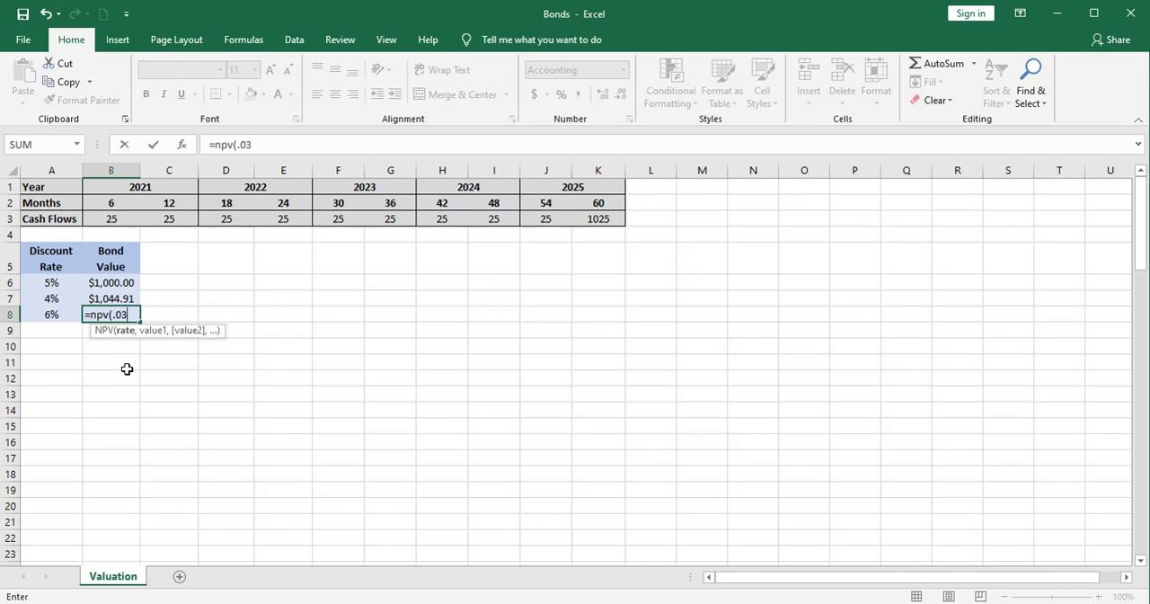
pyautogui.write(',')
pyautogui.moveTo(106, 218); pyautogui.dragTo(592, 215)
pyautogui.press('Return')
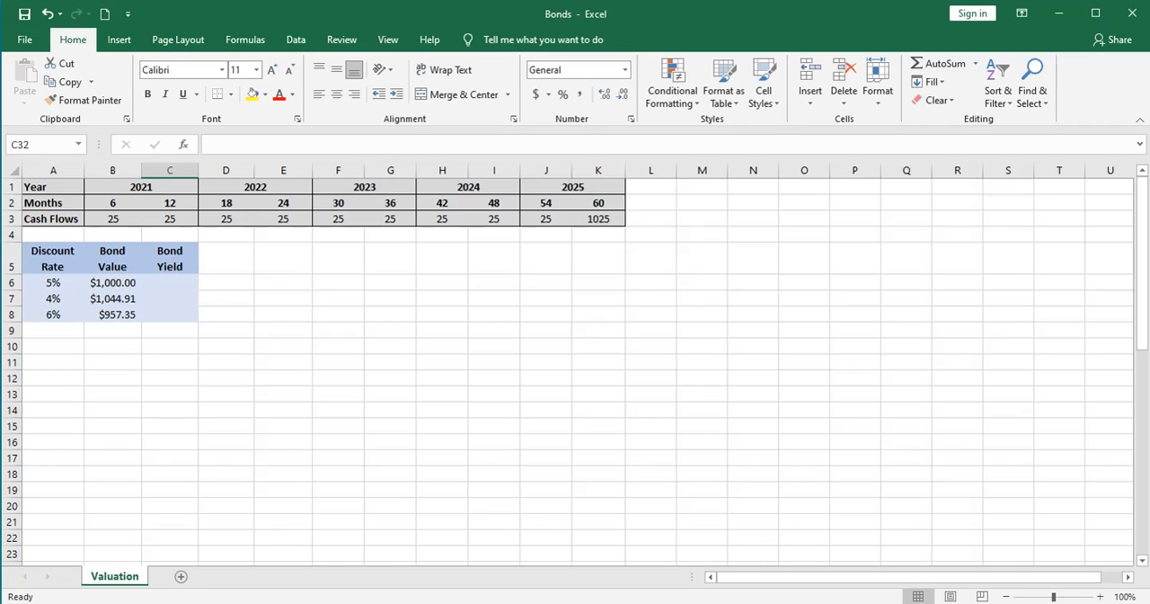
# - Calculate the bond yield for the 5% discount rate in C6 with the formula =50/B6
pyautogui.click(172, 284)
pyautogui.write('=')
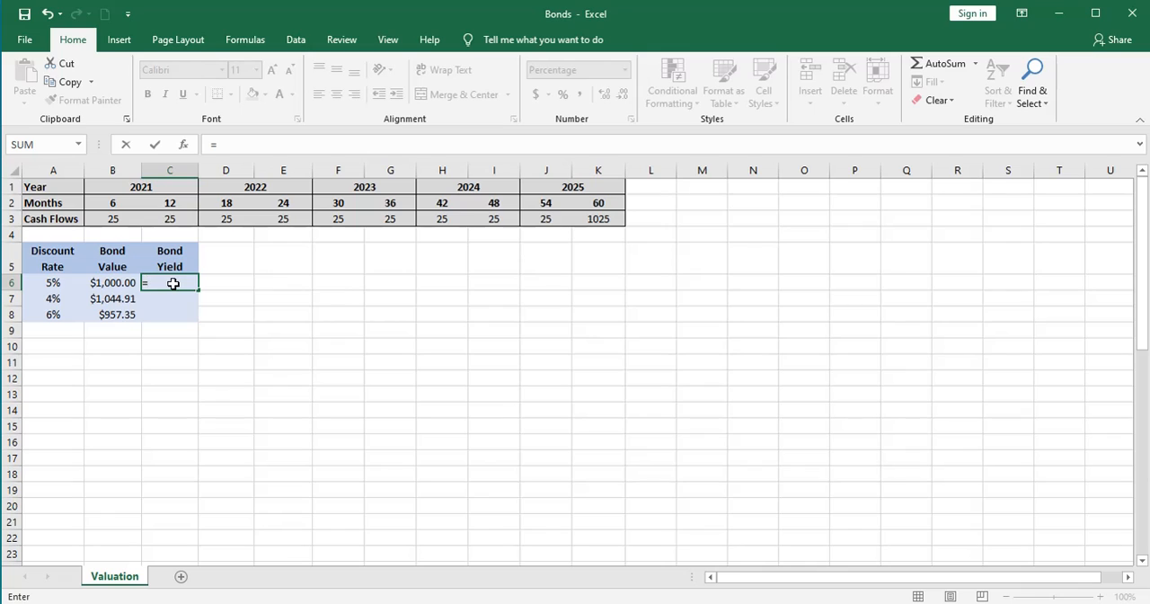
pyautogui.write('50/')
pyautogui.click(114, 278)
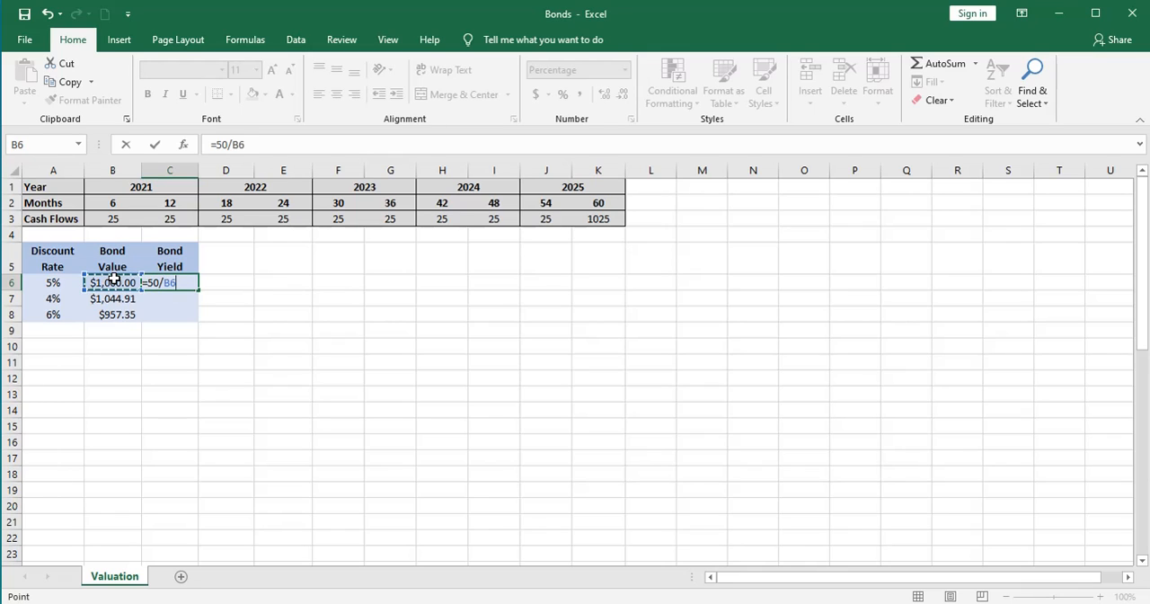
pyautogui.press('Return')
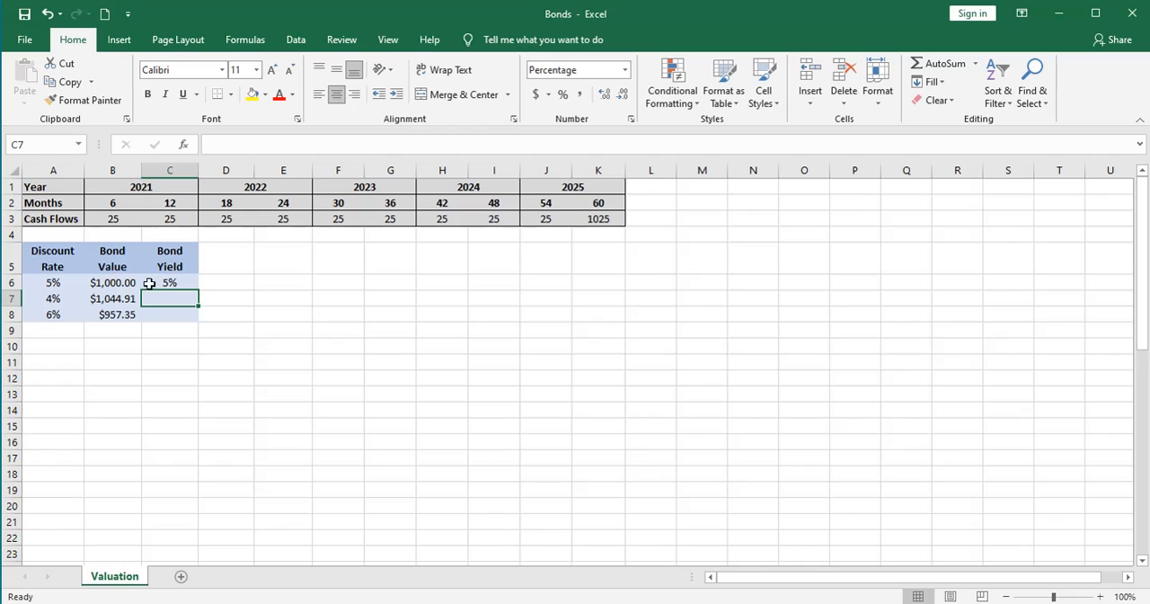
# - Show the yield in C6 with one decimal place and fill its formula down through C8
pyautogui.click(152, 283)
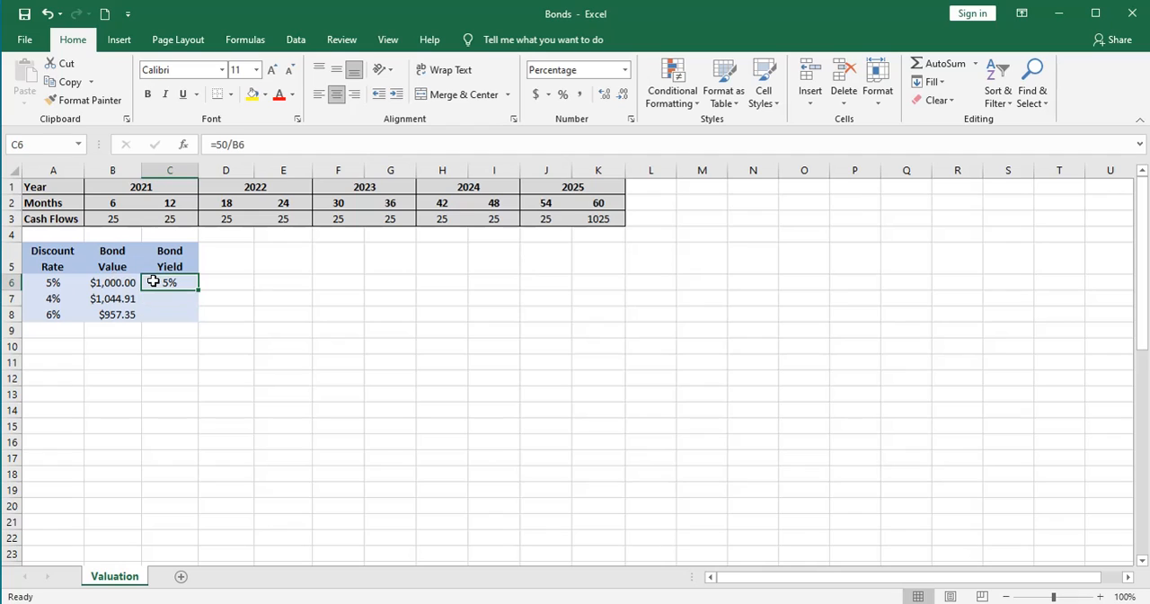
pyautogui.click(604, 93)
pyautogui.moveTo(200, 288); pyautogui.dragTo(190, 335)
pyautogui.click(171, 342)
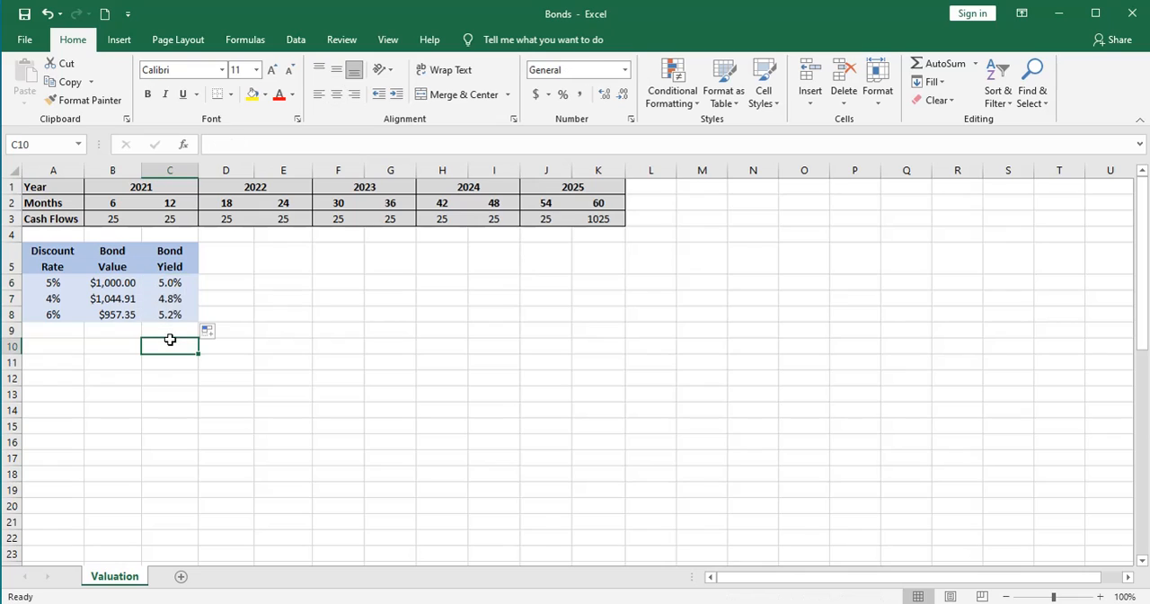
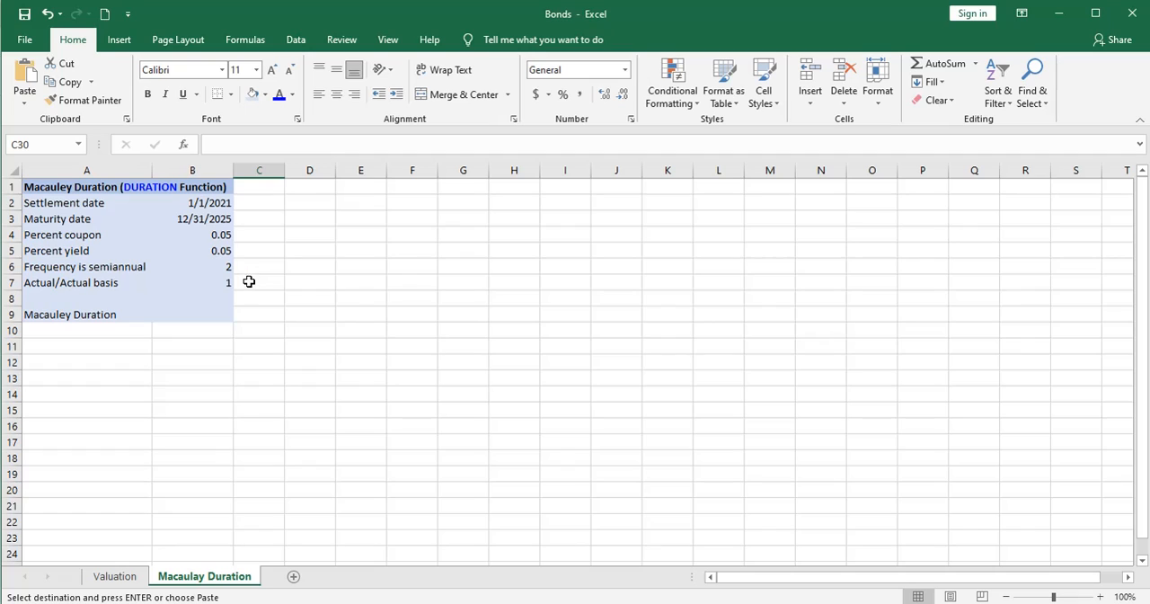
# - Calculate the Macaulay duration in B9 with the DURATION function, using B2, B3, B4, B5, B6 and B7 as its arguments
pyautogui.click(204, 283)
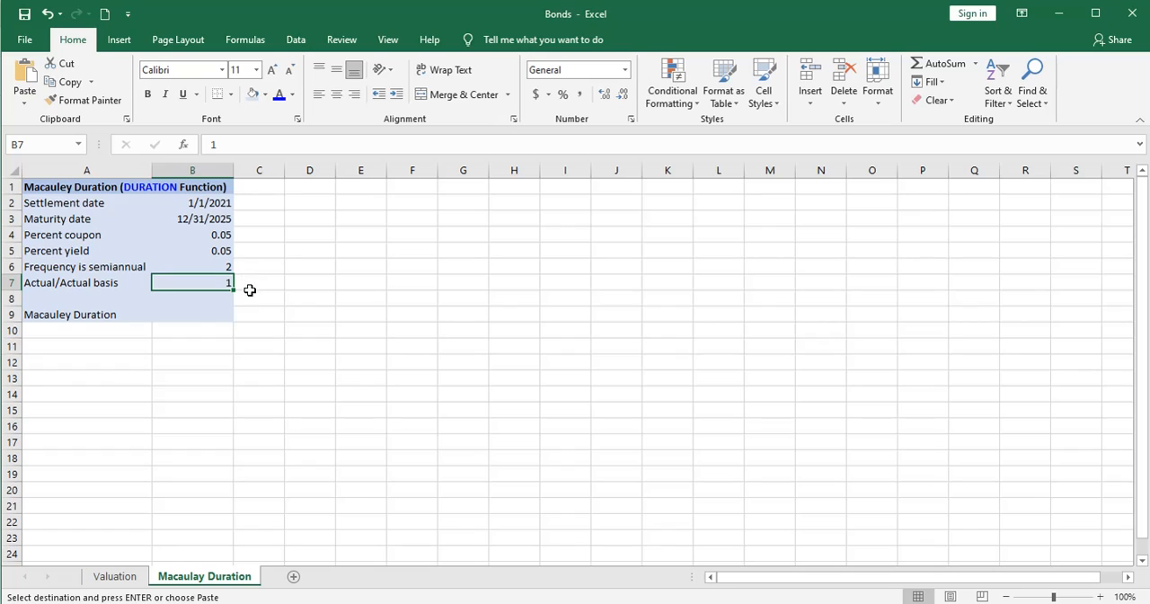
pyautogui.click(211, 313)
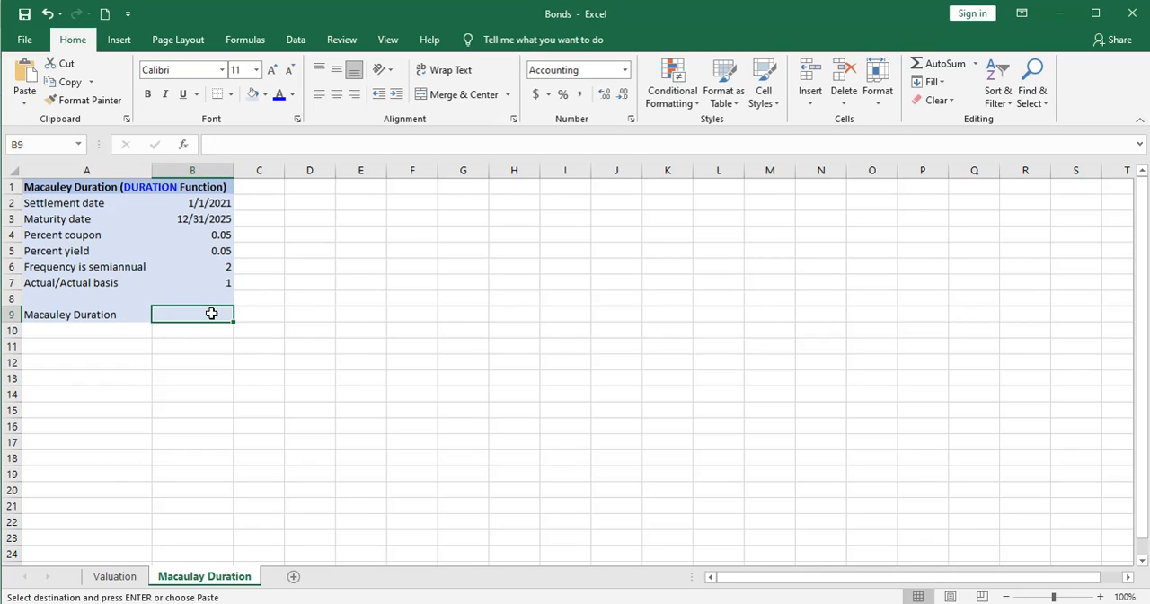
pyautogui.write('=d')
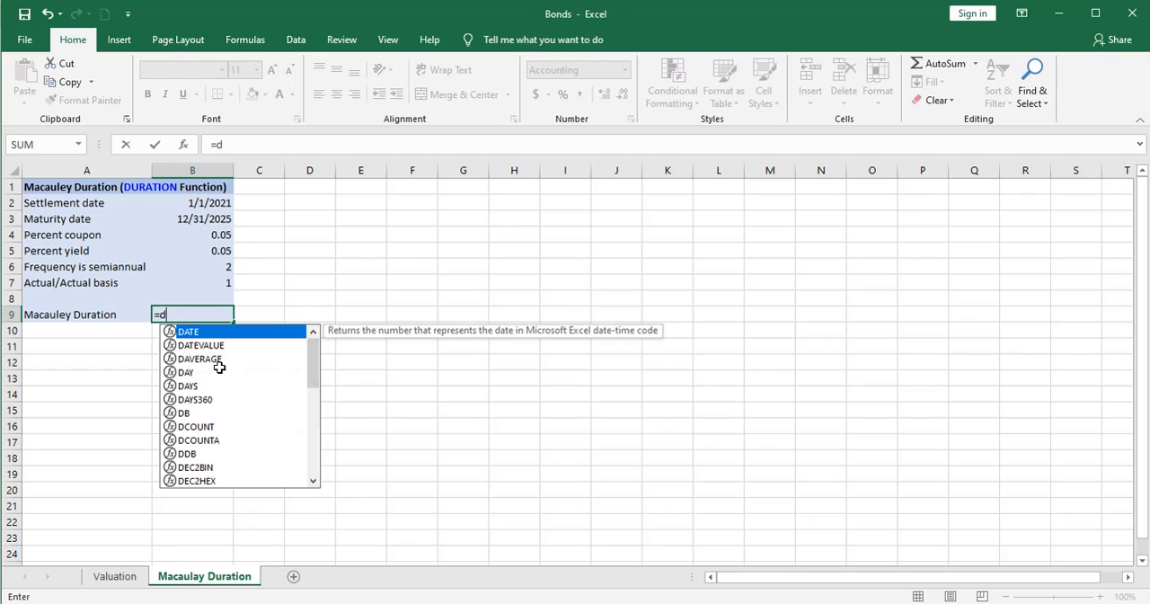
pyautogui.write('urat')
pyautogui.press('Tab')
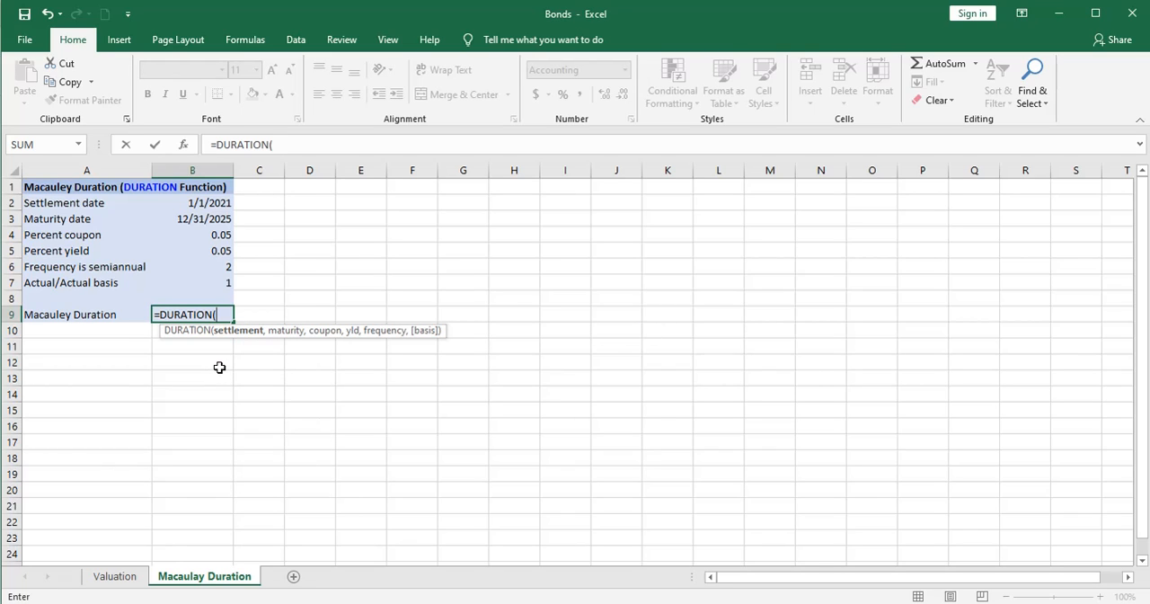
pyautogui.click(217, 204)
pyautogui.write(',')
pyautogui.click(218, 220)
pyautogui.write(',')
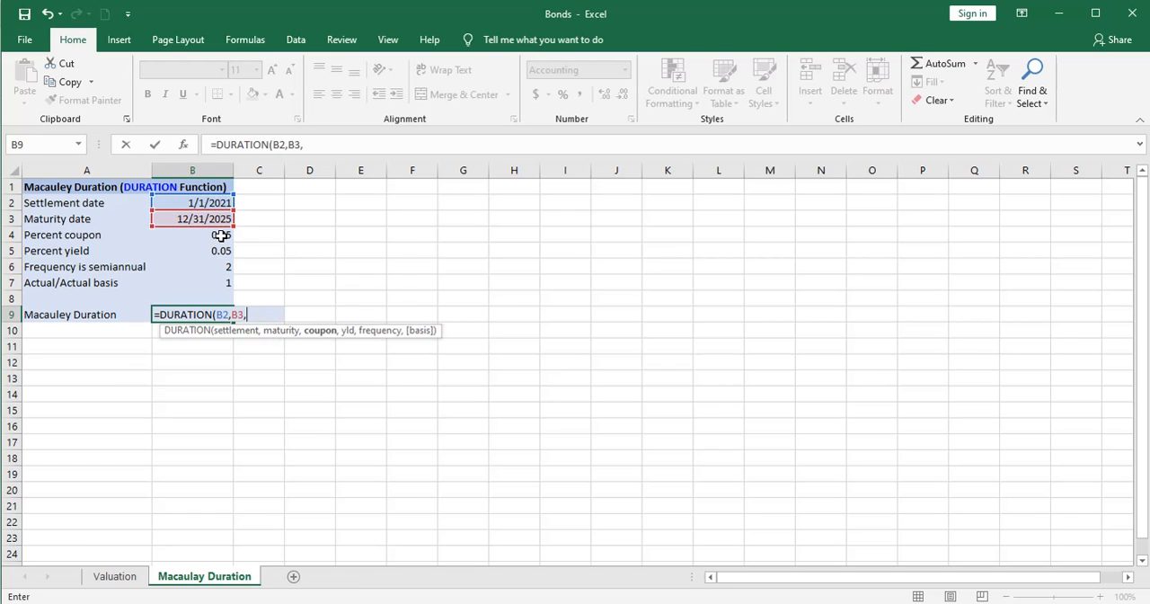
pyautogui.click(221, 237)
pyautogui.write(',')
pyautogui.click(221, 253)
pyautogui.write(',')
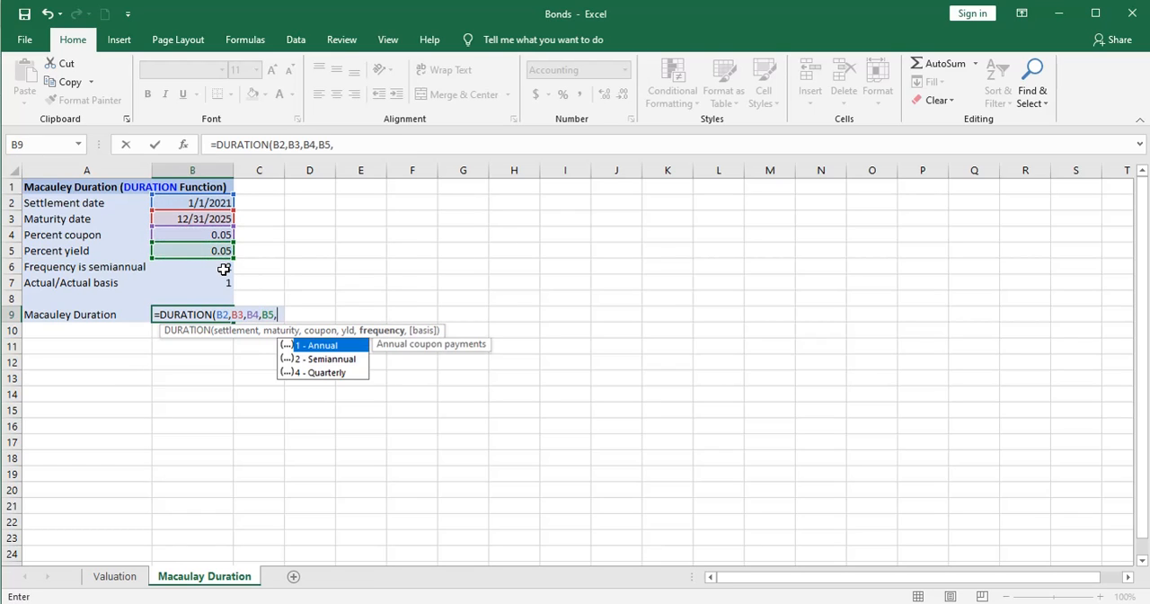
pyautogui.click(223, 268)
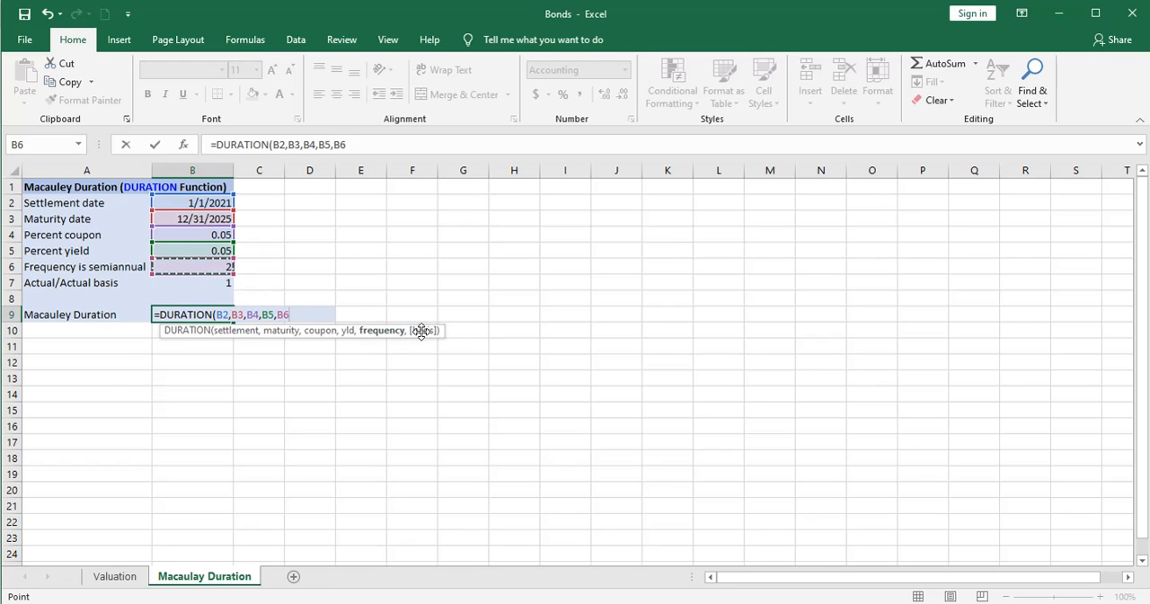
pyautogui.write(',')
pyautogui.click(209, 283)
pyautogui.press('Return')
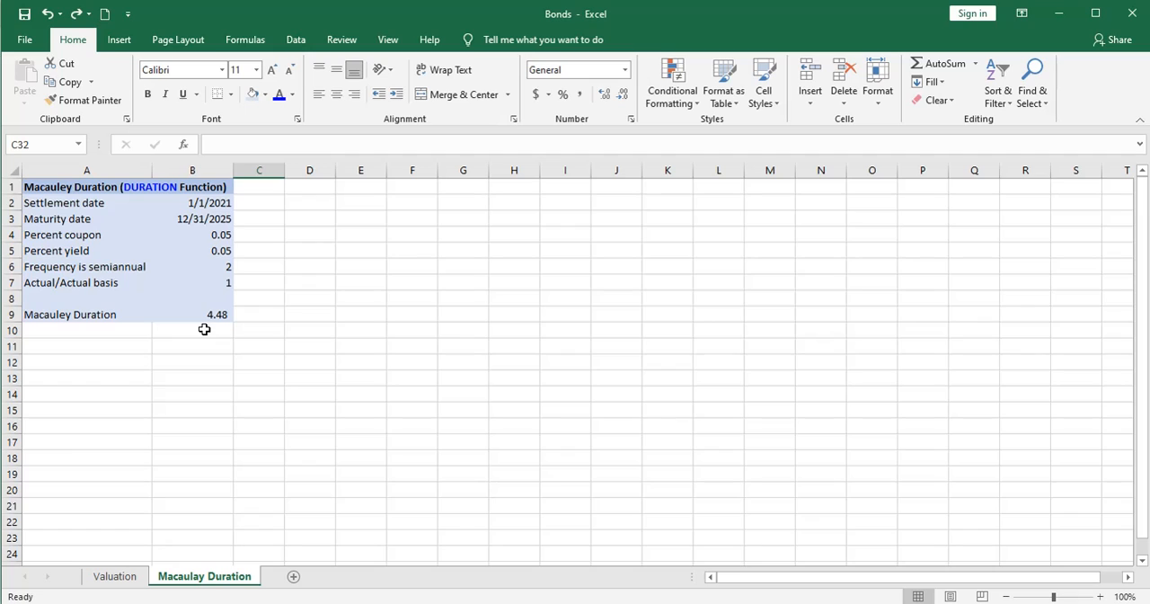
# - Set the maturity date in B3 to 12/31/2032 to test the duration of a longer bond
pyautogui.click(207, 218)
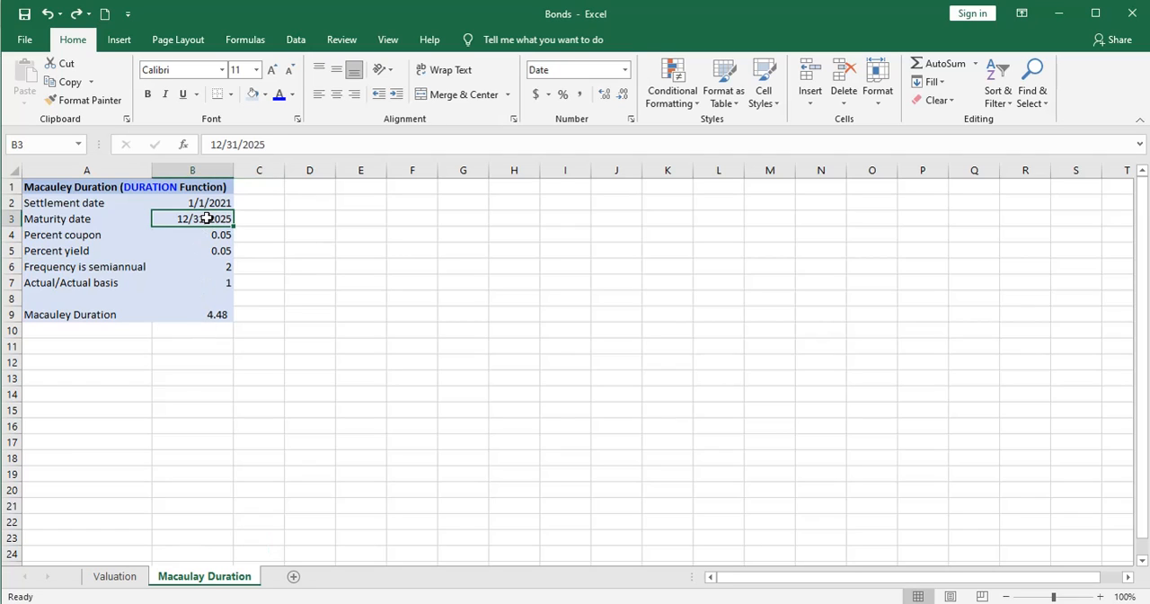
pyautogui.click(268, 145)
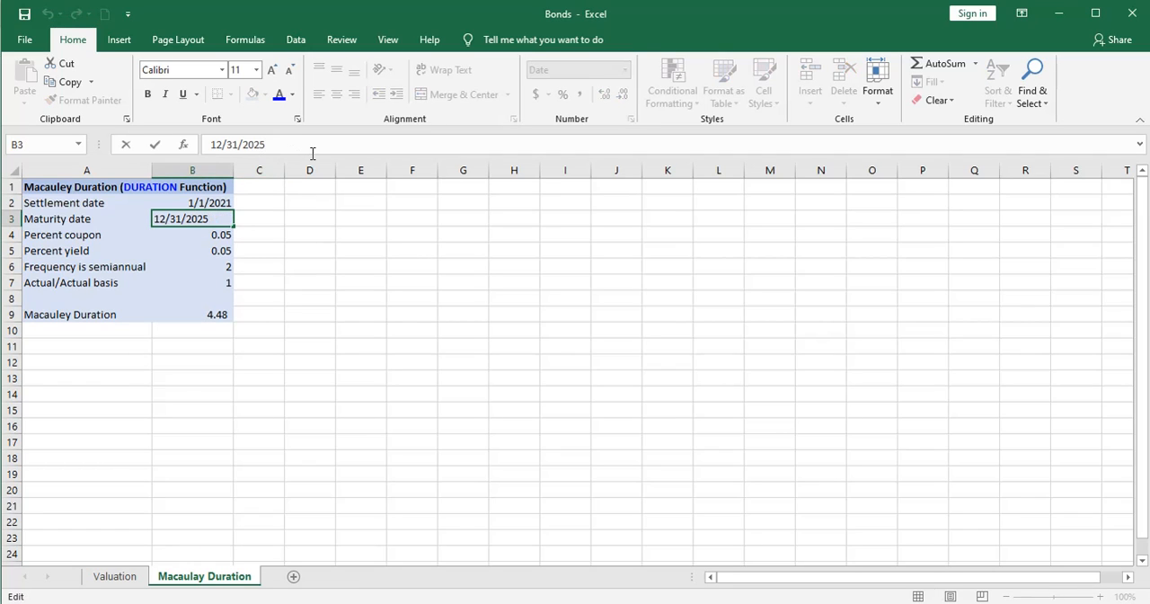
pyautogui.press('BackSpace')
pyautogui.press('BackSpace')
pyautogui.write('32')
pyautogui.press('Return')
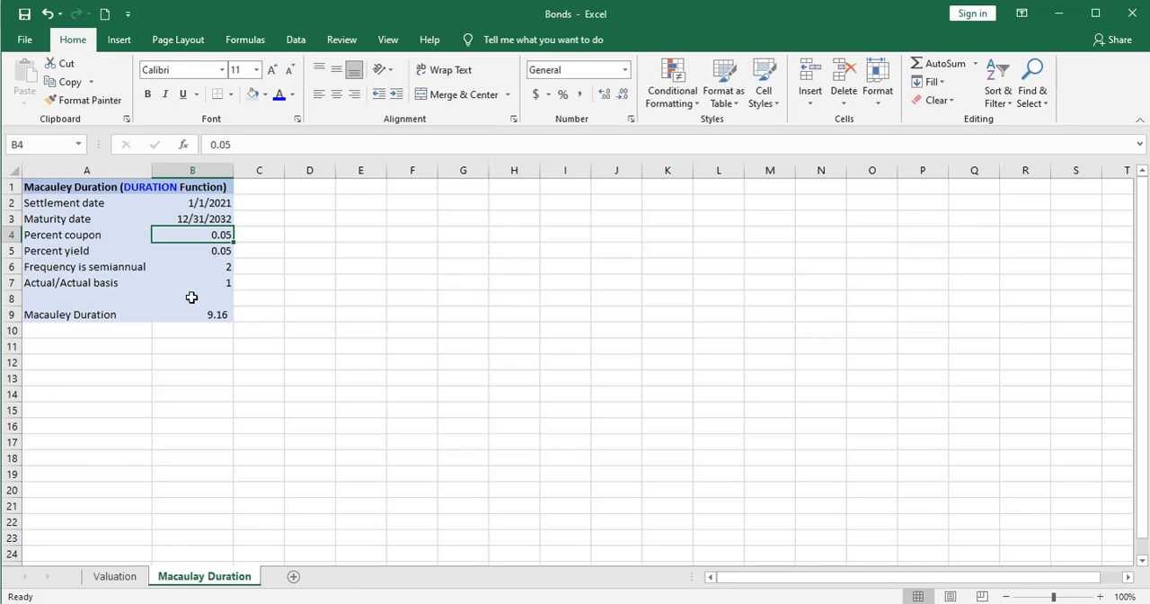
# - Extend the maturity date in B3 to 12/31/2040
pyautogui.click(212, 218)
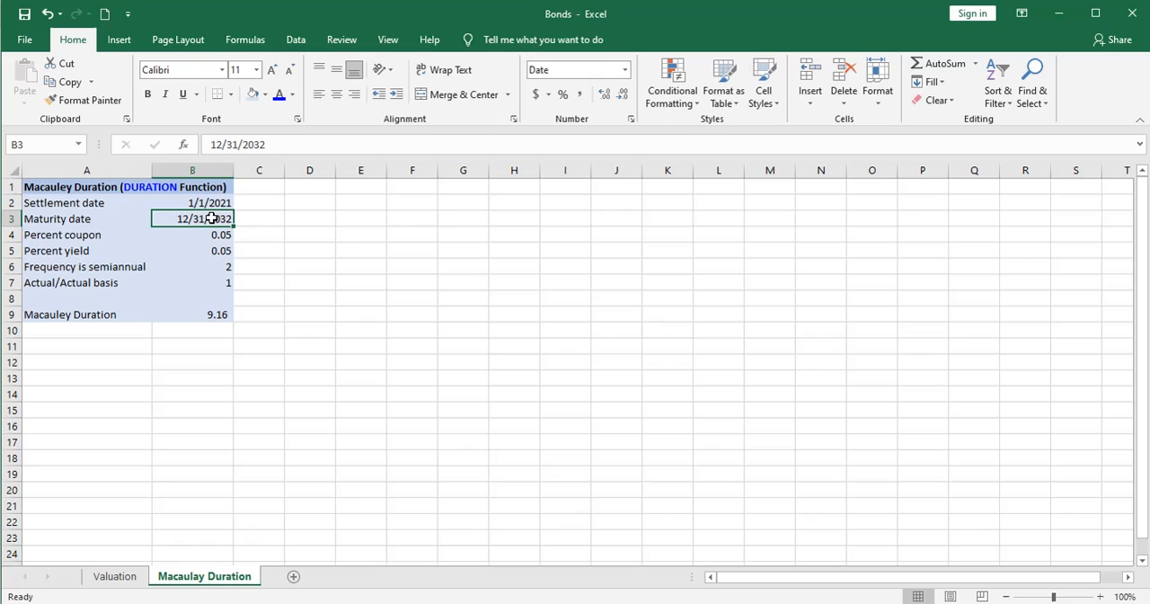
pyautogui.click(276, 143)
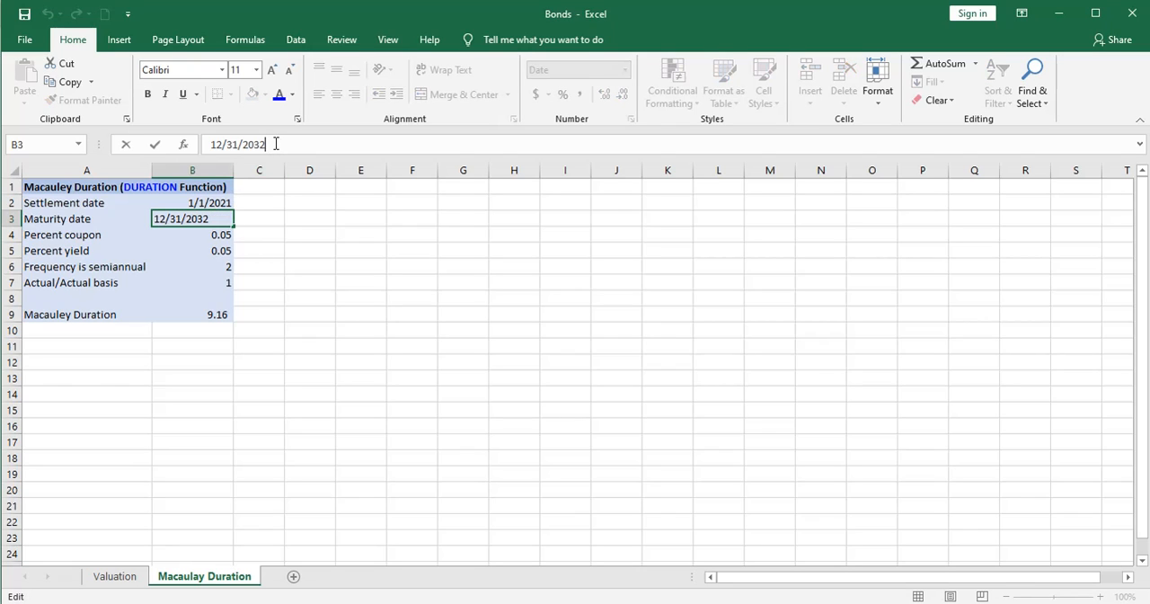
pyautogui.press('BackSpace')
pyautogui.press('BackSpace')
pyautogui.write('40')
pyautogui.press('Return')
pyautogui.click(210, 343)
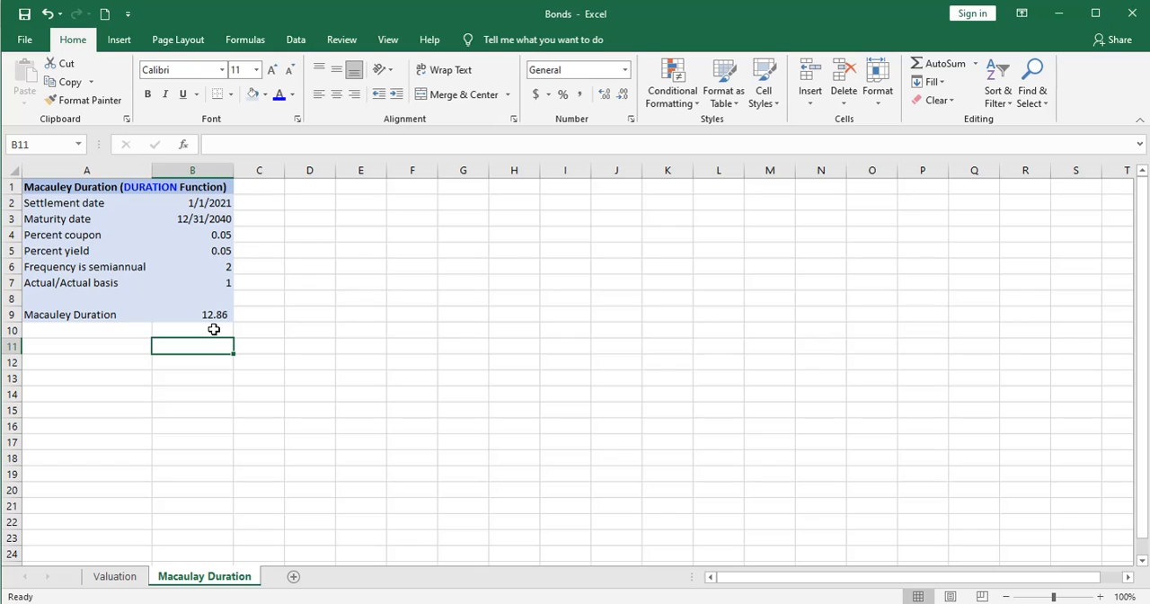
# - Change the maturity date in B3 to 12/31/2050 to test the duration at that maturity
pyautogui.click(213, 218)
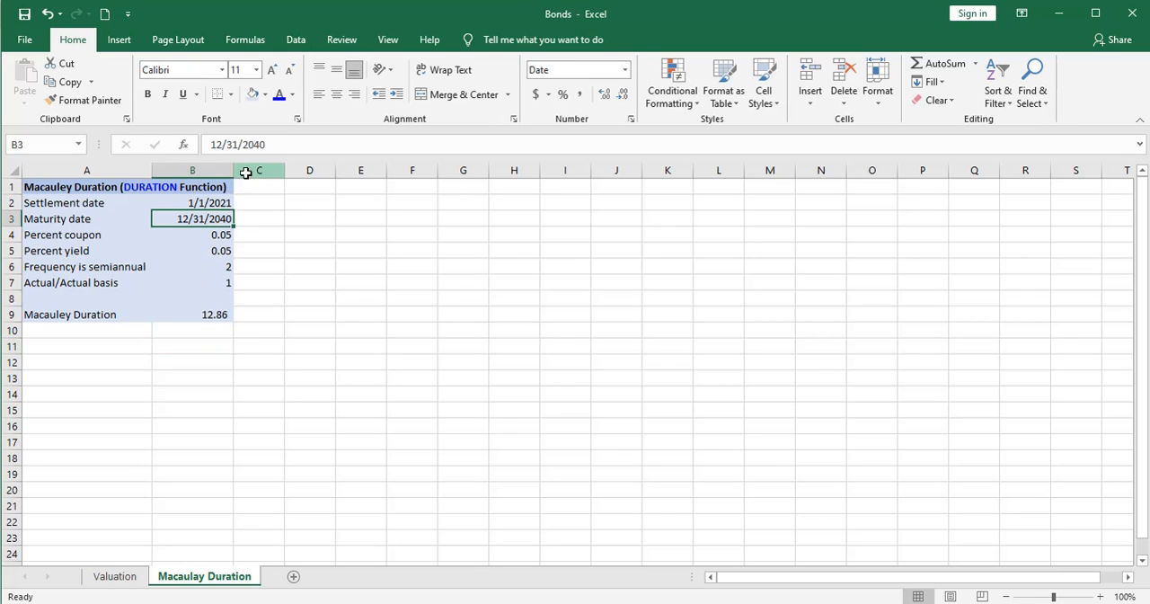
pyautogui.moveTo(267, 144); pyautogui.dragTo(254, 144)
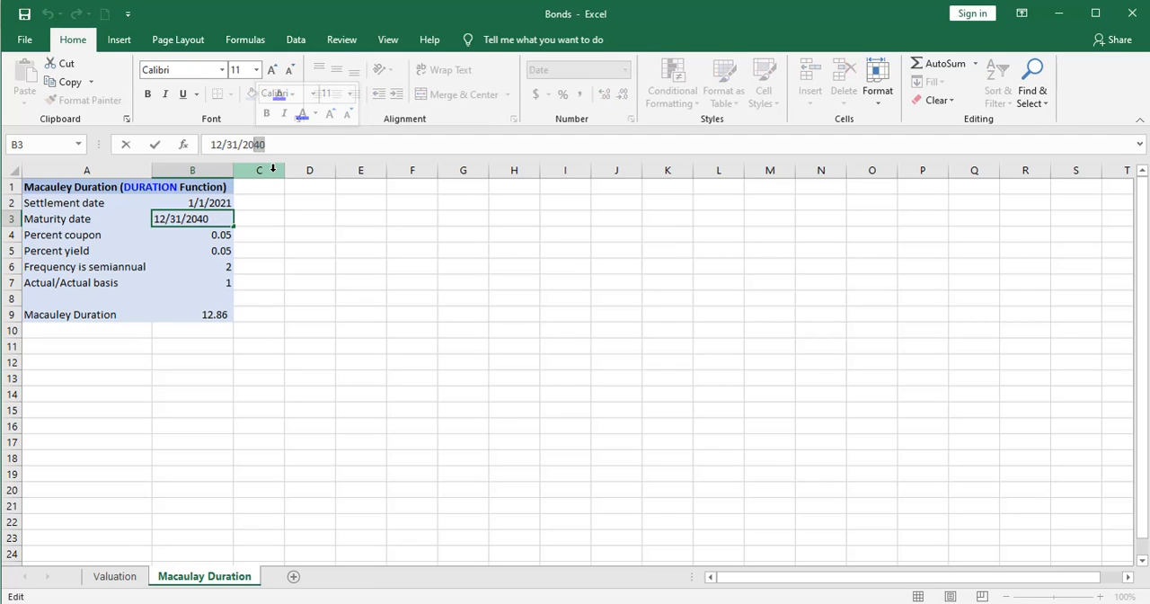
pyautogui.write('50')
pyautogui.press('Return')
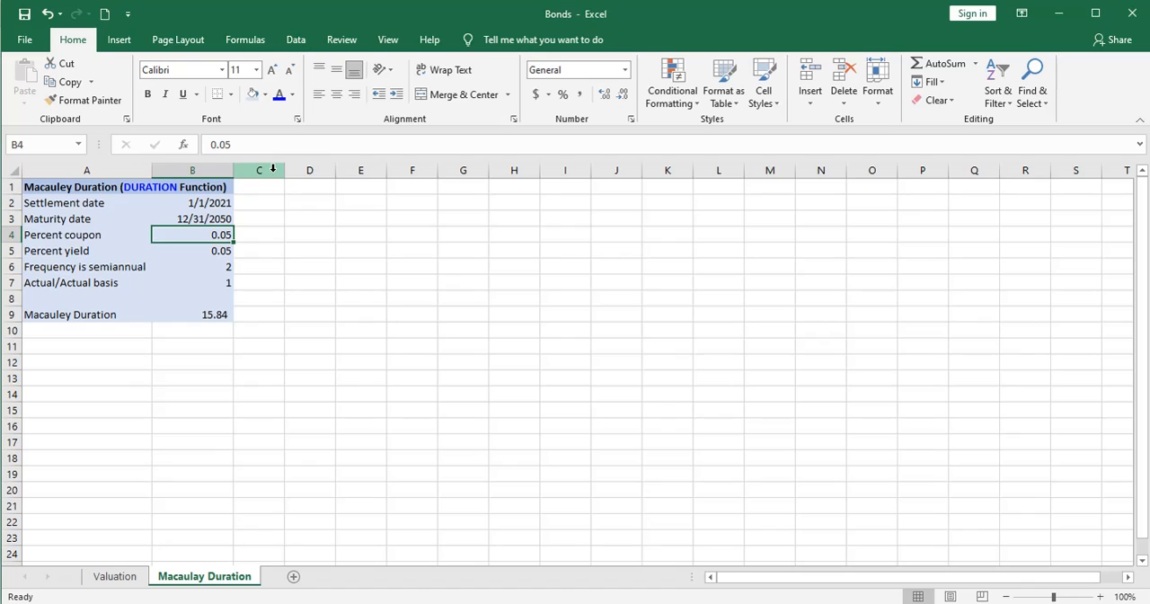
pyautogui.click(208, 329)
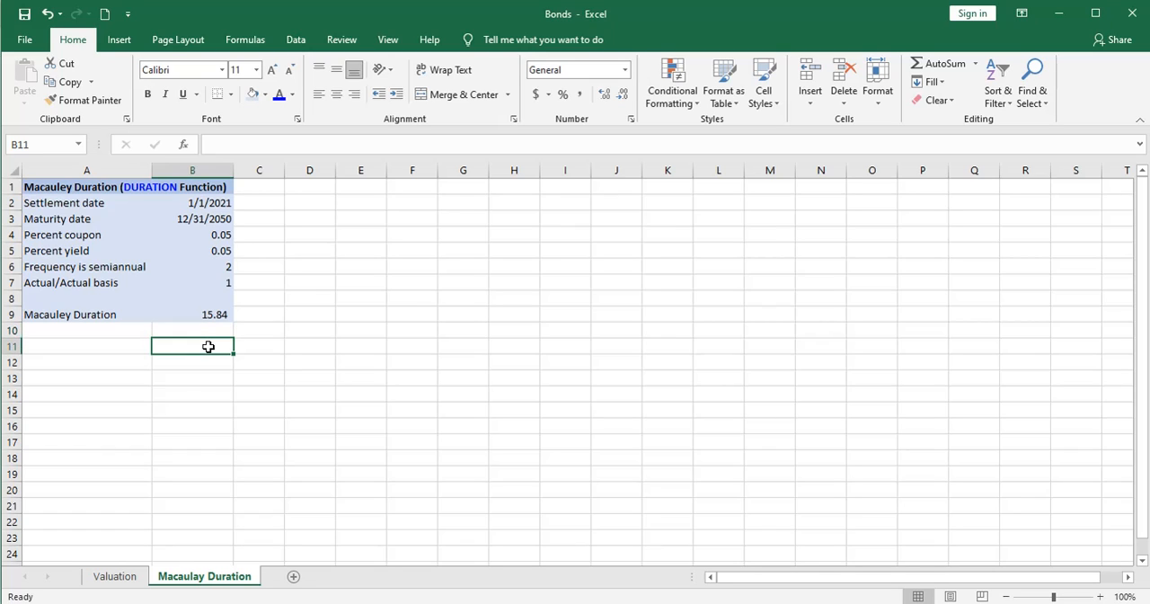
pyautogui.click(259, 345)
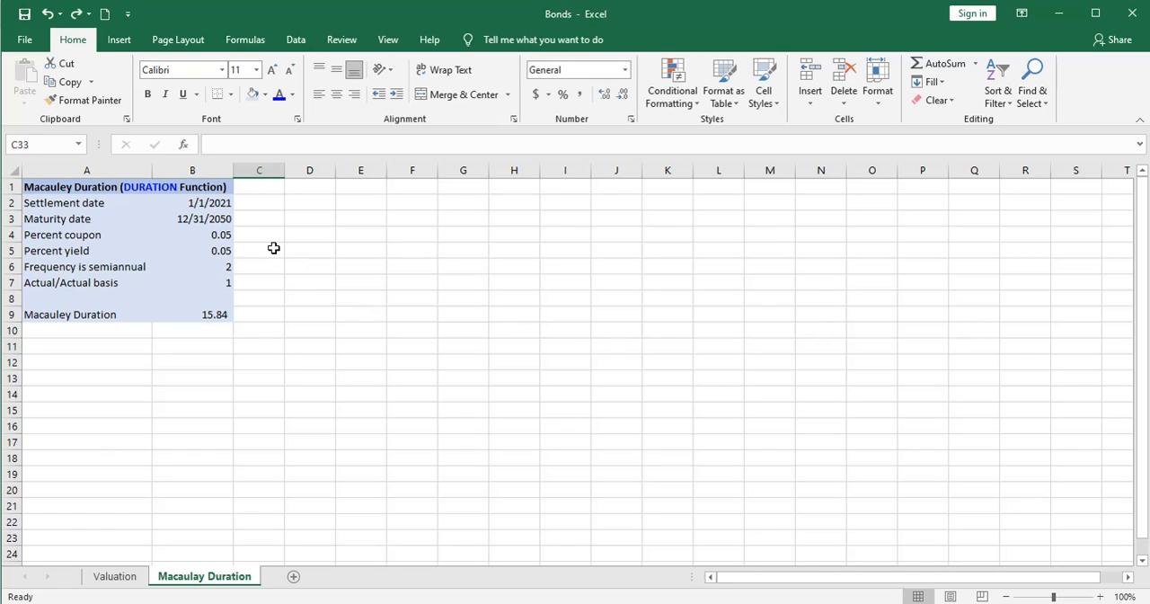
# - Return the maturity date in B3 to 12/31/2025
pyautogui.click(220, 218)
pyautogui.click(281, 144)
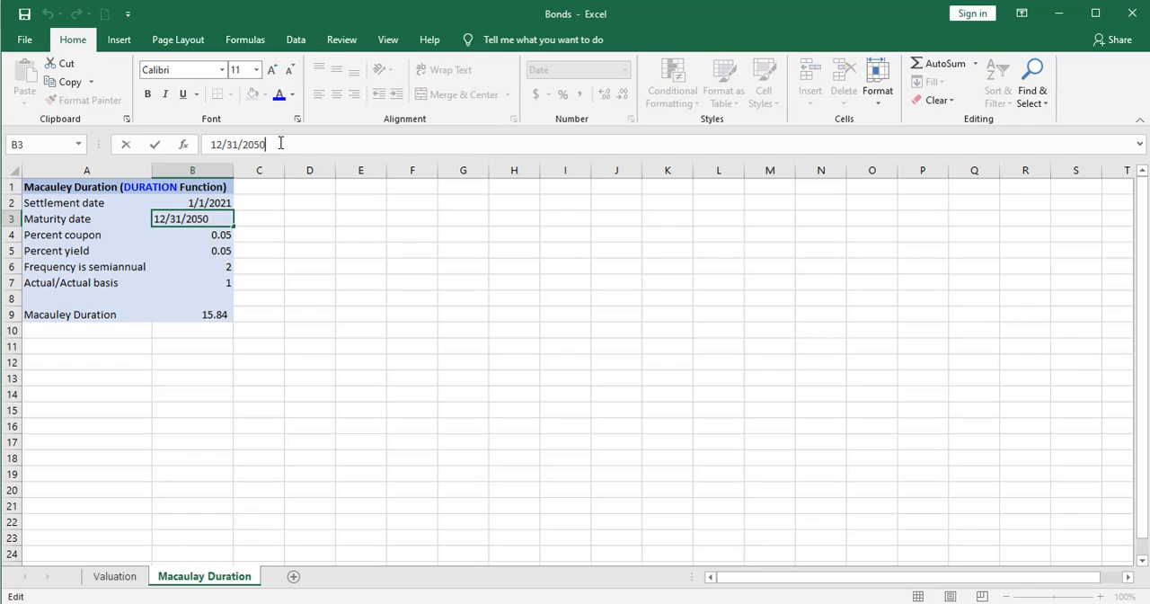
pyautogui.press('BackSpace')
pyautogui.press('BackSpace')
pyautogui.write('25')
pyautogui.press('Return')
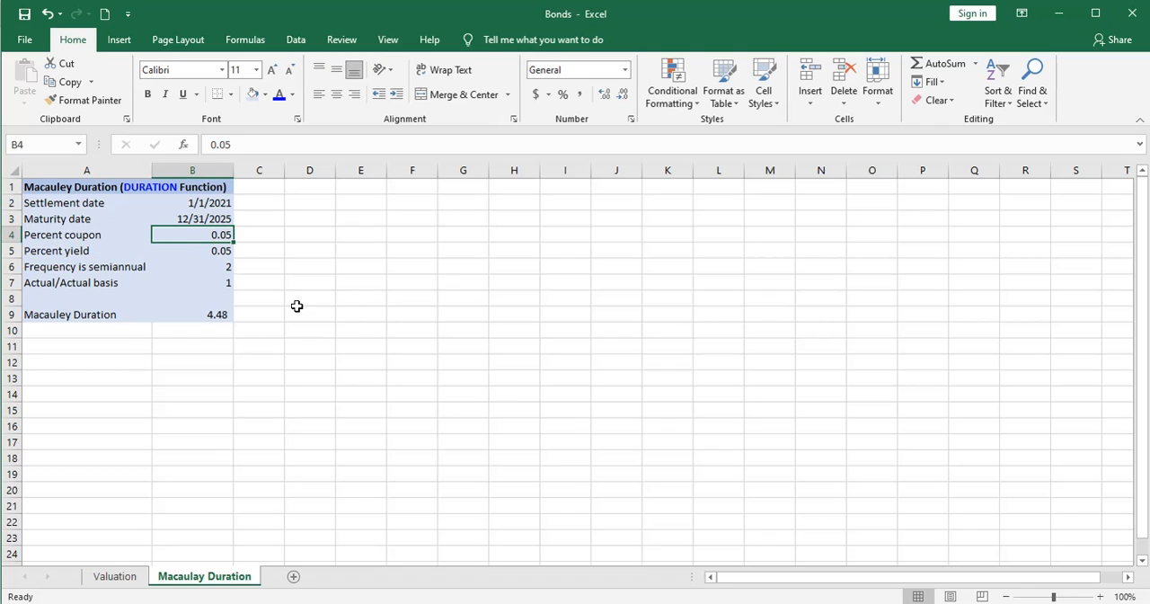
# - Set the percent coupon in B4 to .08 to recalculate the Macaulay duration
pyautogui.write('.08')
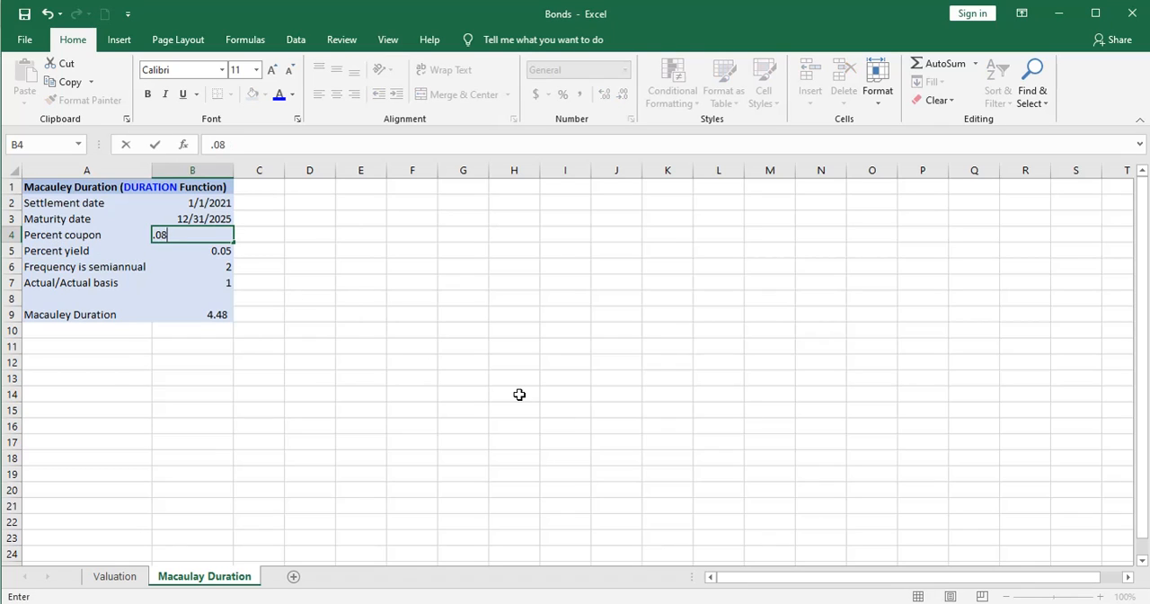
pyautogui.press('Return')
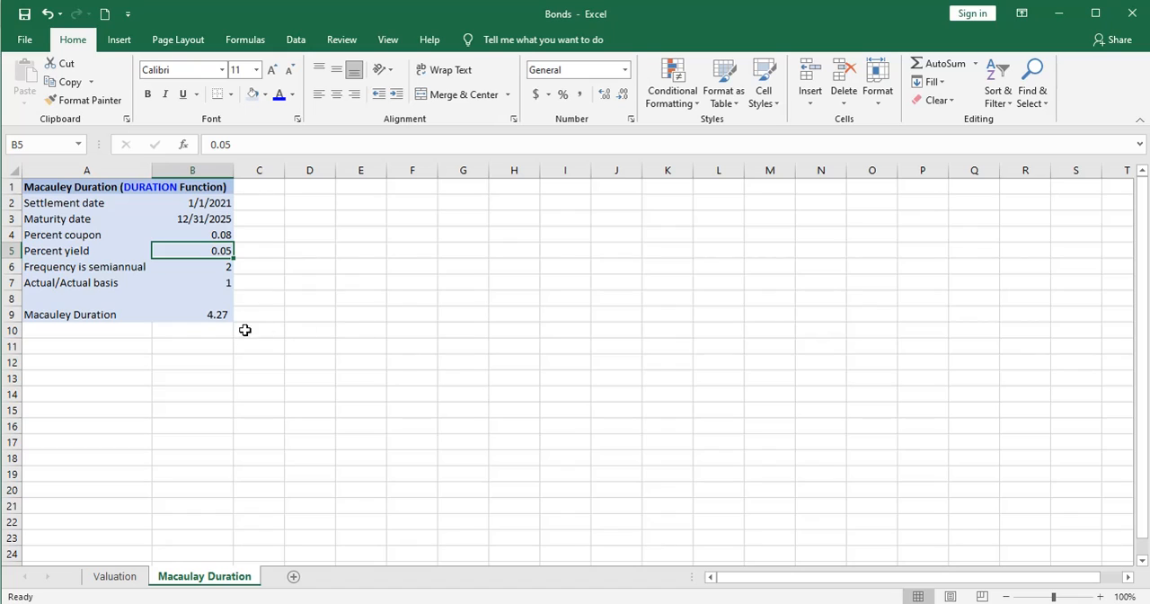
pyautogui.click(186, 315)
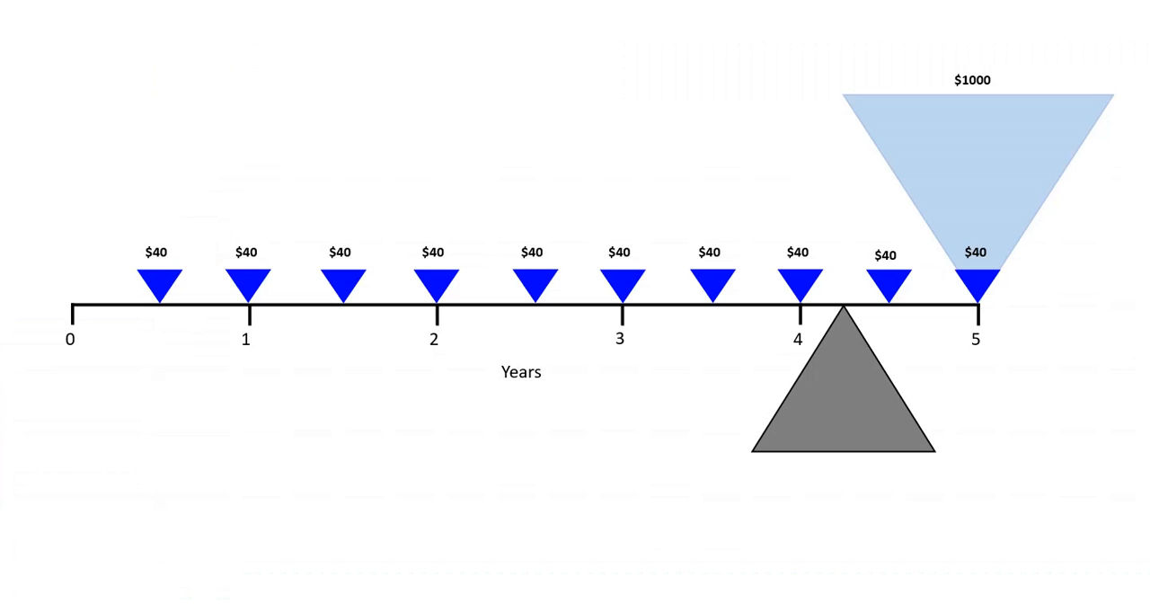
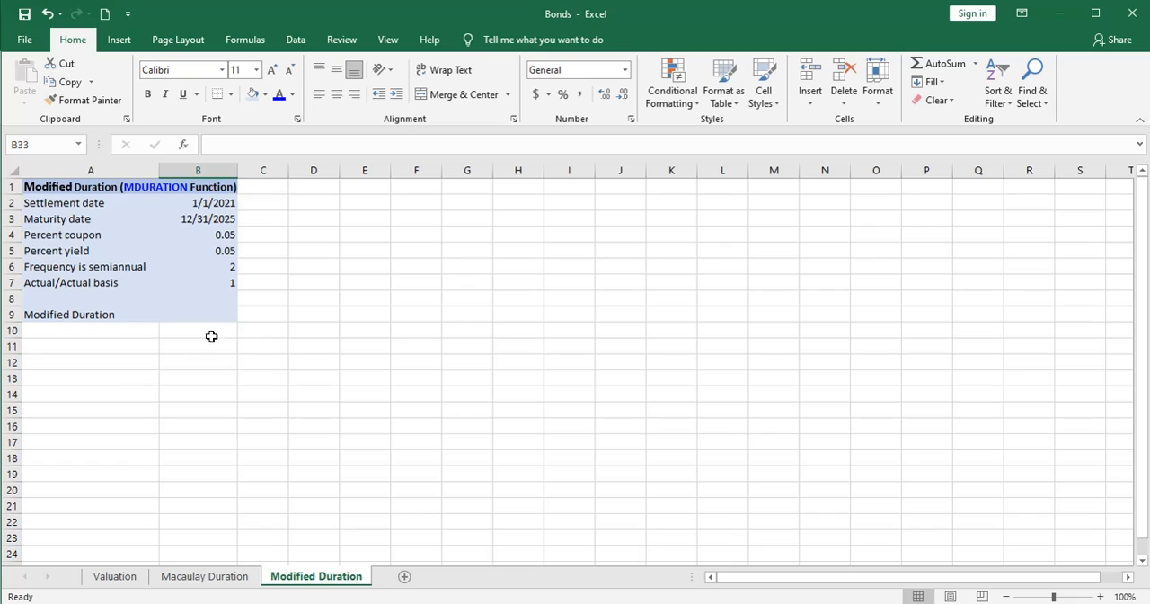
# - Calculate the modified duration in B9 with MDURATION, using cells B2 through B7 as its six arguments in order
pyautogui.click(206, 313)
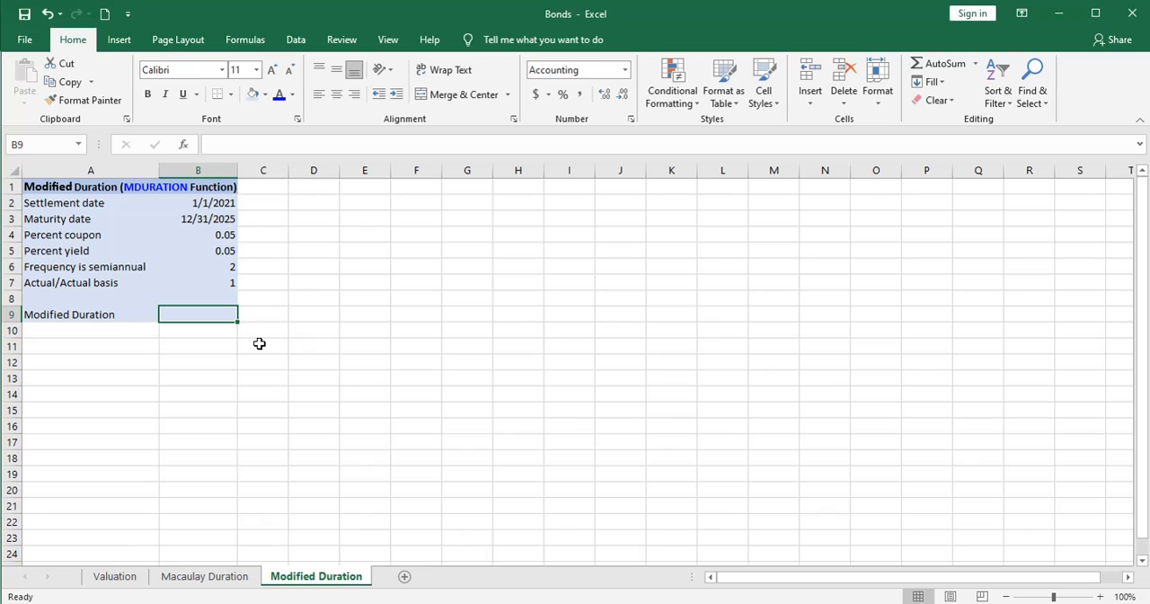
pyautogui.write('=mdu')
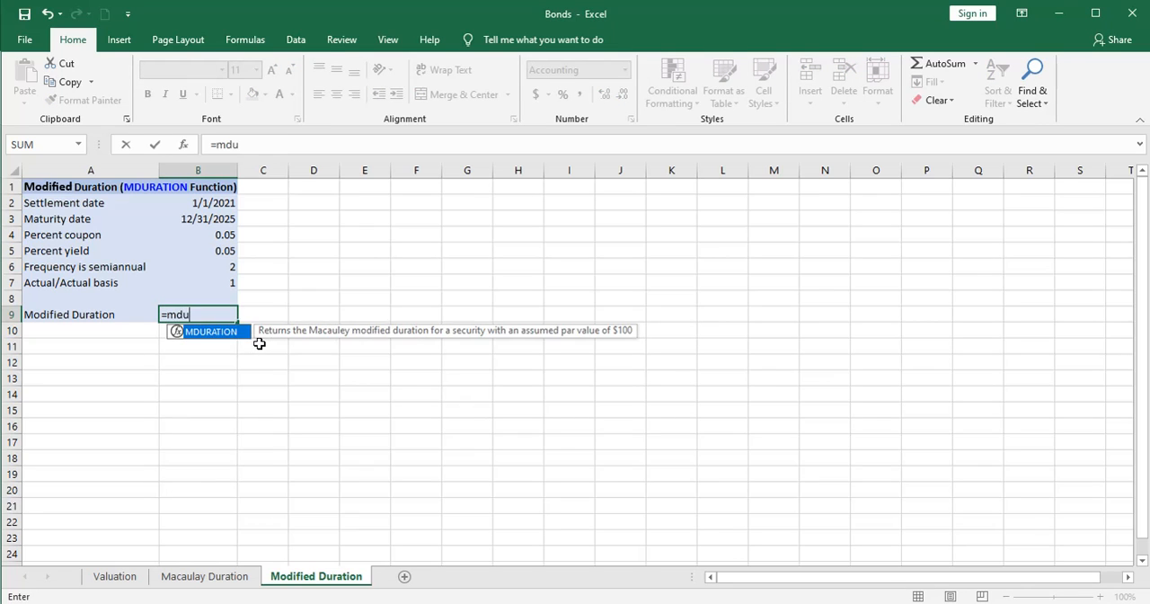
pyautogui.press('Tab')
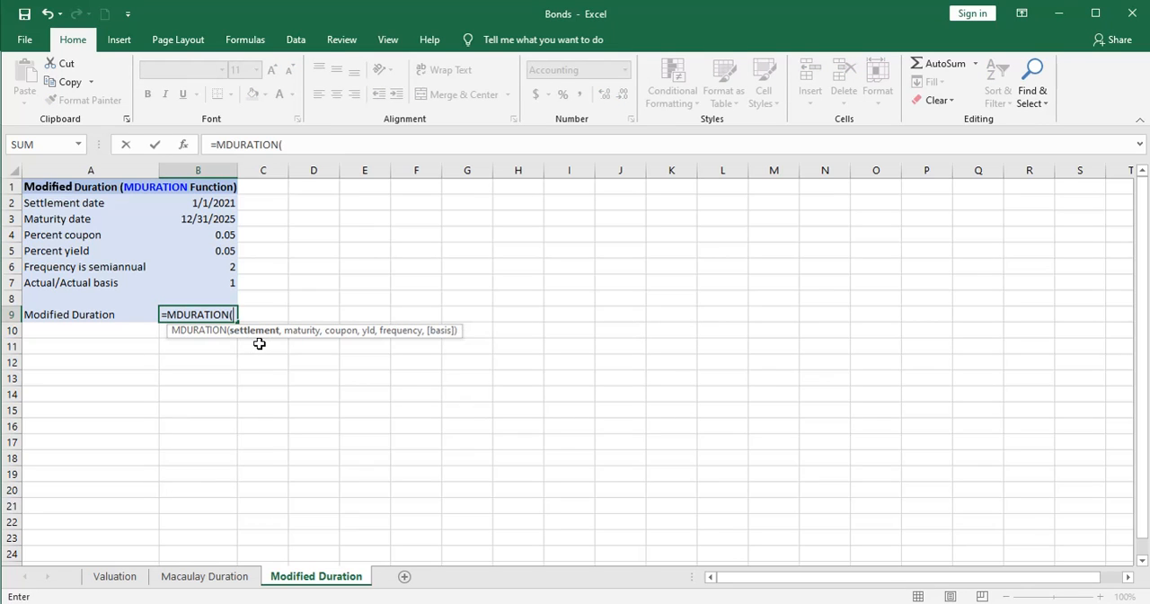
pyautogui.click(200, 203)
pyautogui.write(',')
pyautogui.click(204, 221)
pyautogui.write(',')
pyautogui.click(218, 235)
pyautogui.write(',')
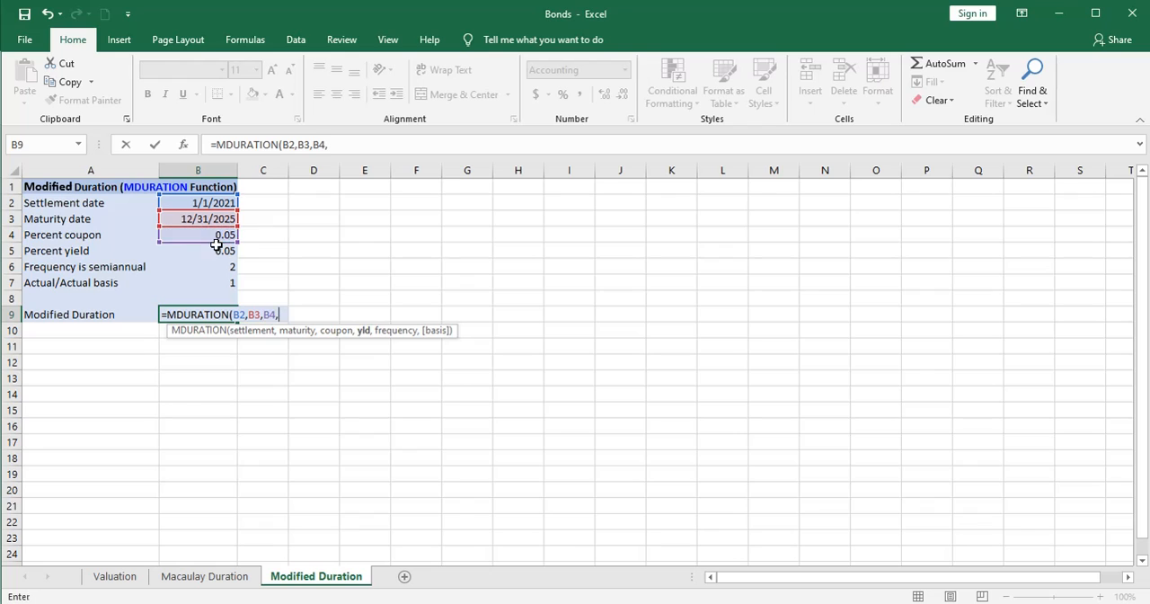
pyautogui.click(221, 251)
pyautogui.write(',')
pyautogui.click(223, 267)
pyautogui.write(',')
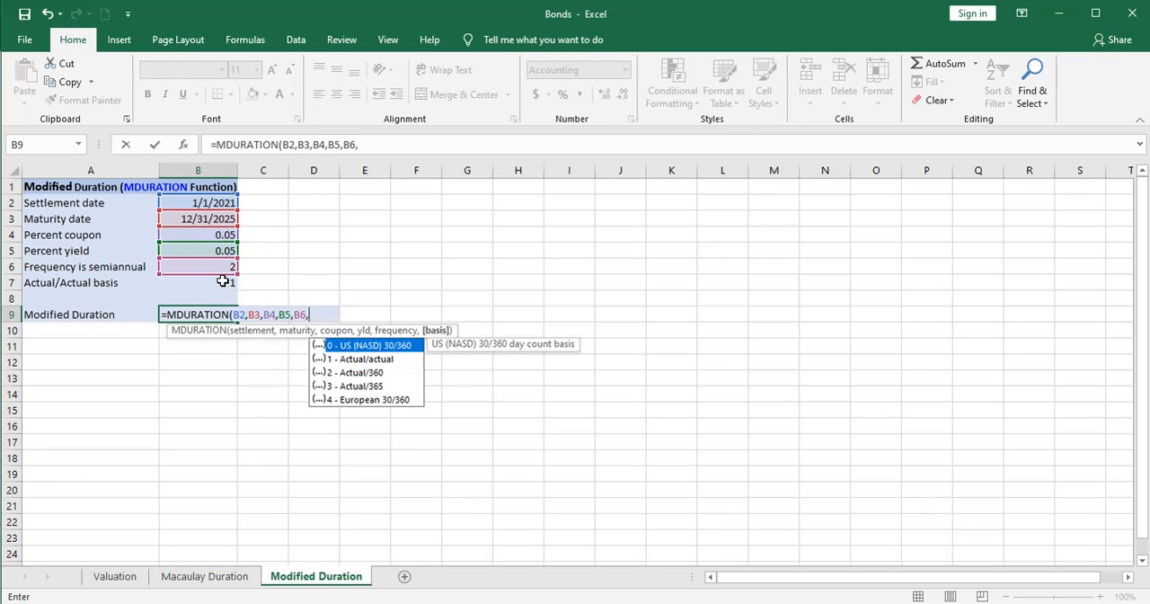
pyautogui.click(222, 282)
pyautogui.press('Return')
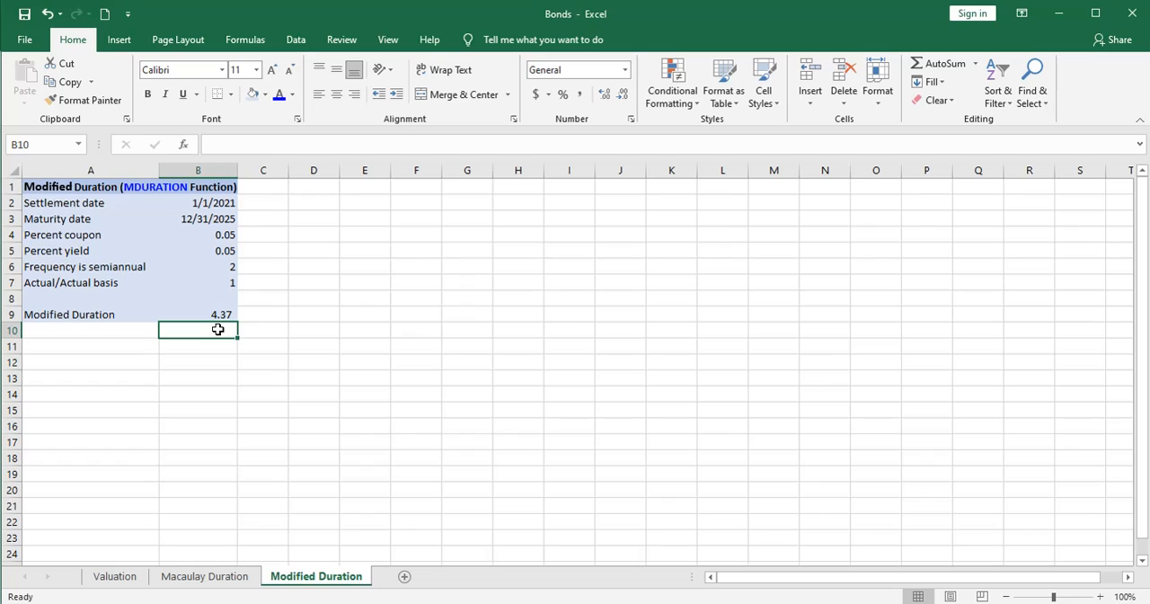
pyautogui.press('Up')
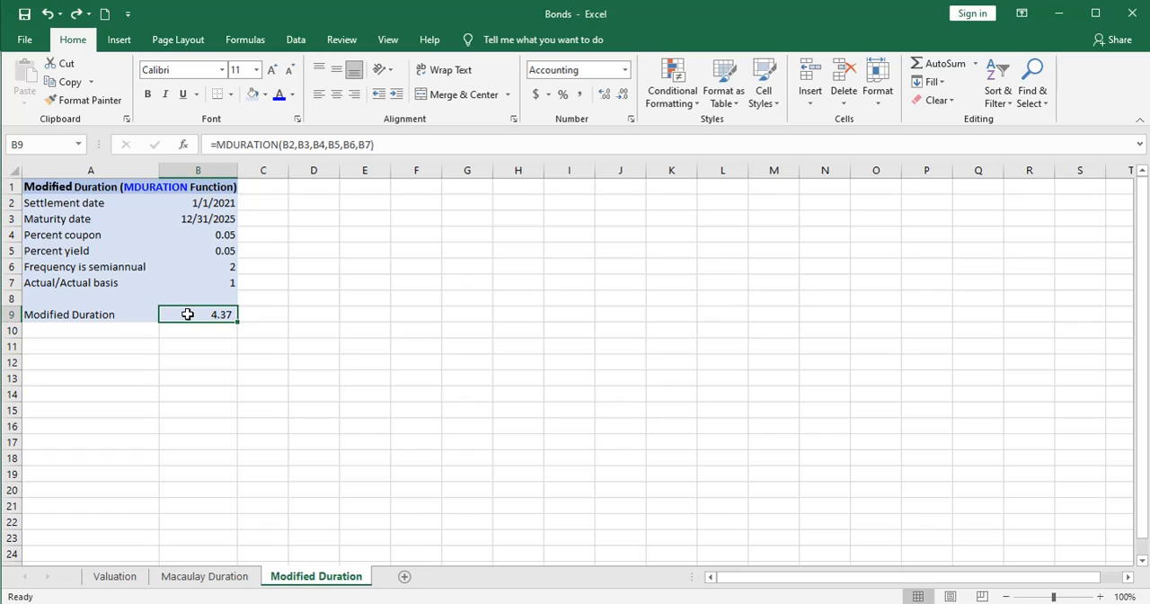
# - Extend the maturity date in B3 to 12/31/2032 to test its effect on the modified duration
pyautogui.click(212, 220)
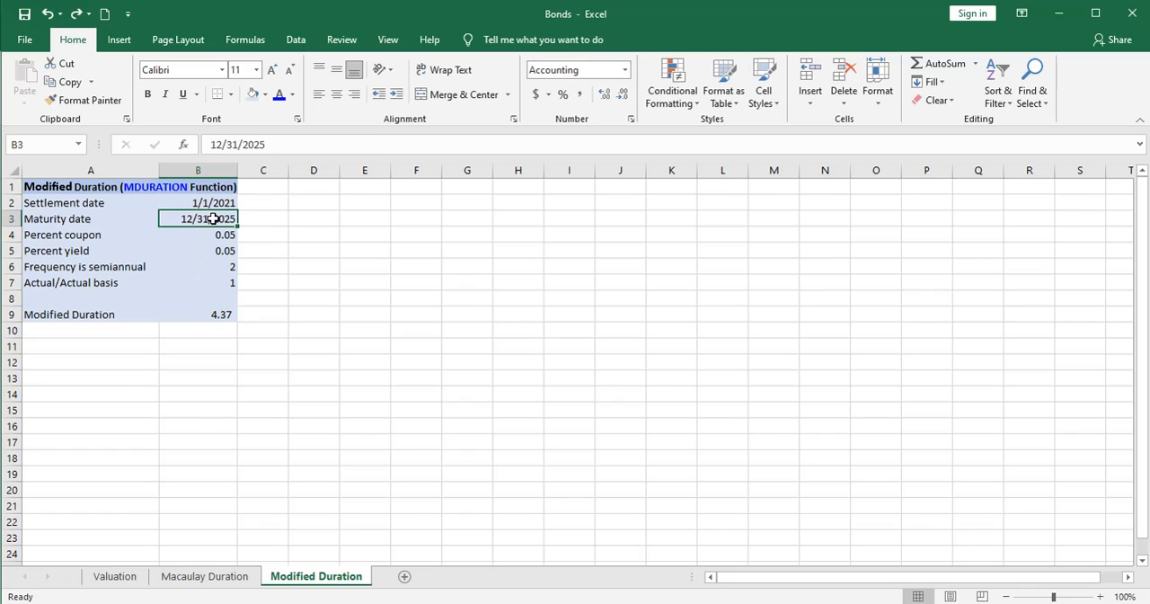
pyautogui.click(276, 145)
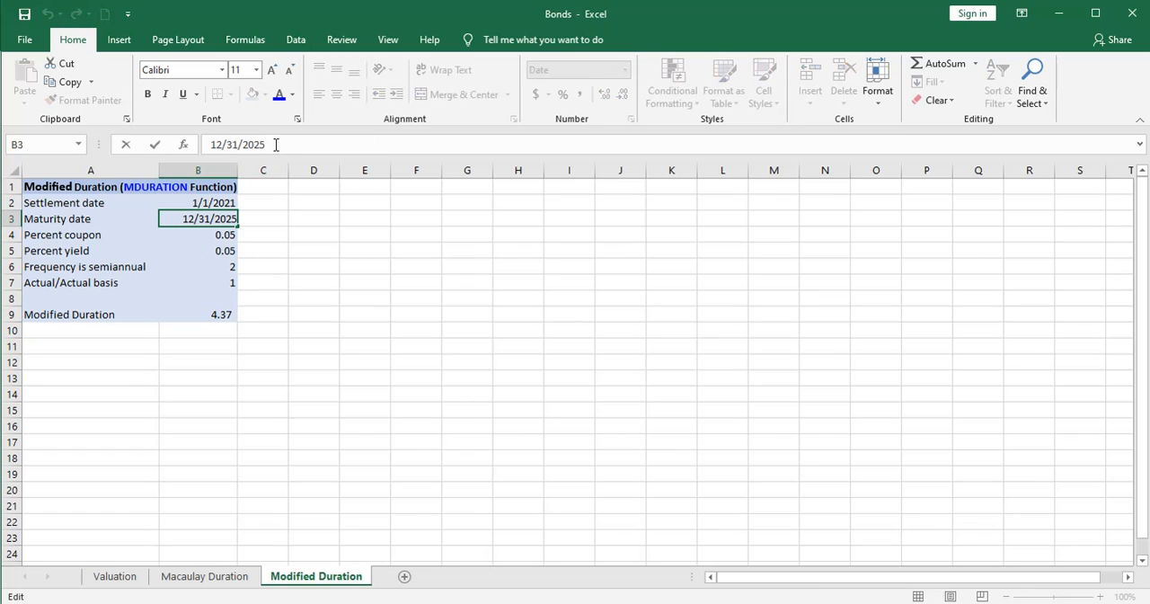
pyautogui.press('BackSpace')
pyautogui.press('BackSpace')
pyautogui.write('32')
pyautogui.press('Return')
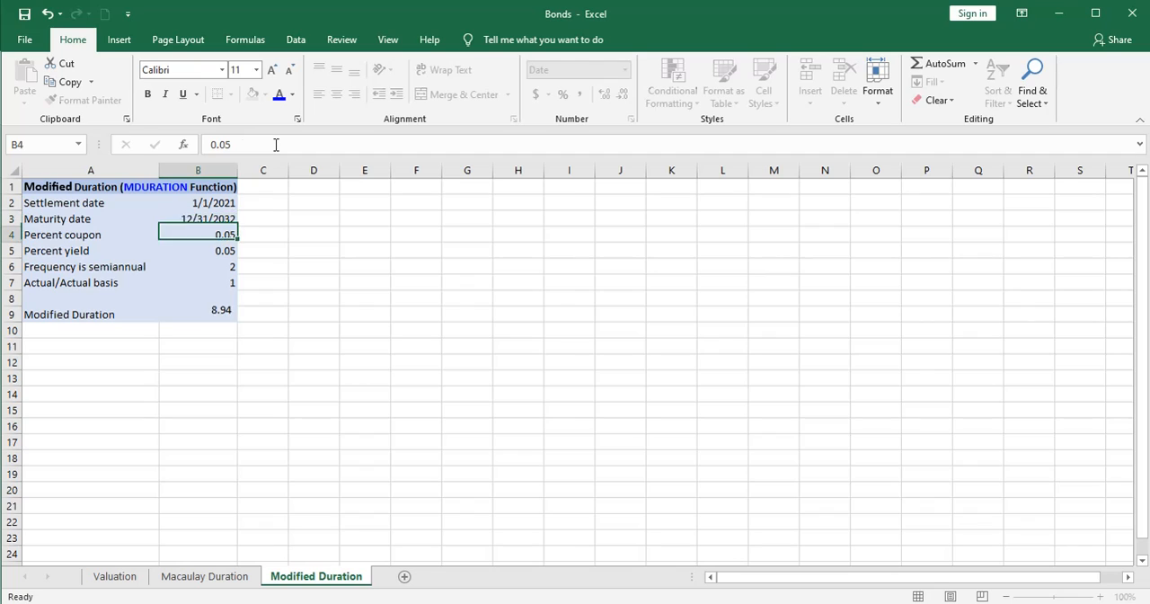
pyautogui.click(218, 344)
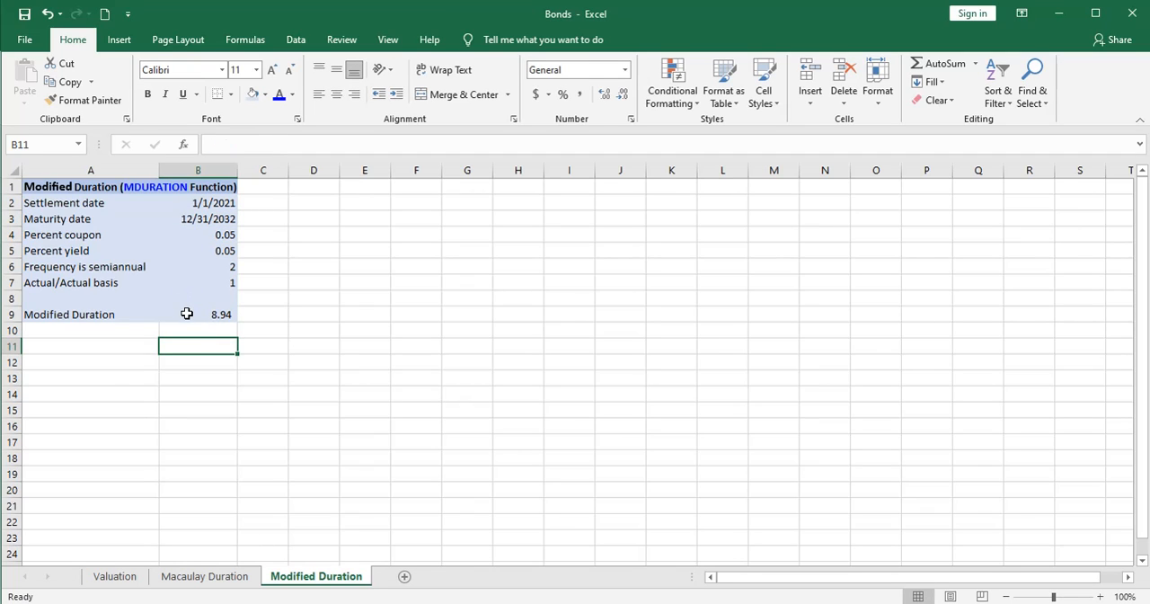
# - Change the maturity date in B3 to 12/31/2050 to recalculate the modified duration for a longer bond
pyautogui.click(214, 219)
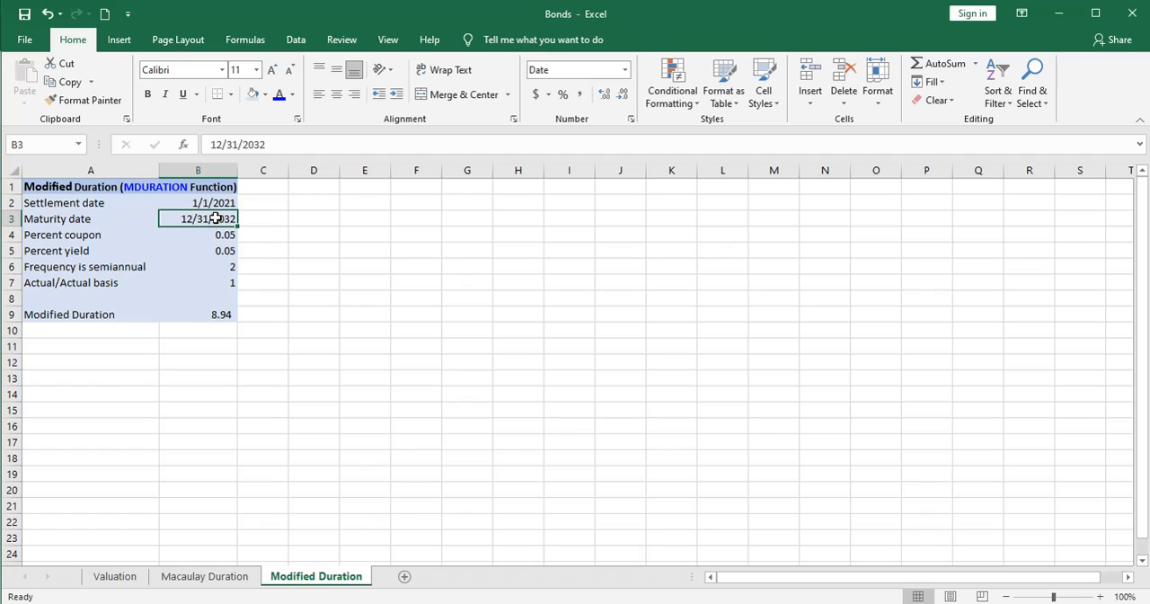
pyautogui.click(278, 143)
pyautogui.press('BackSpace')
pyautogui.press('BackSpace')
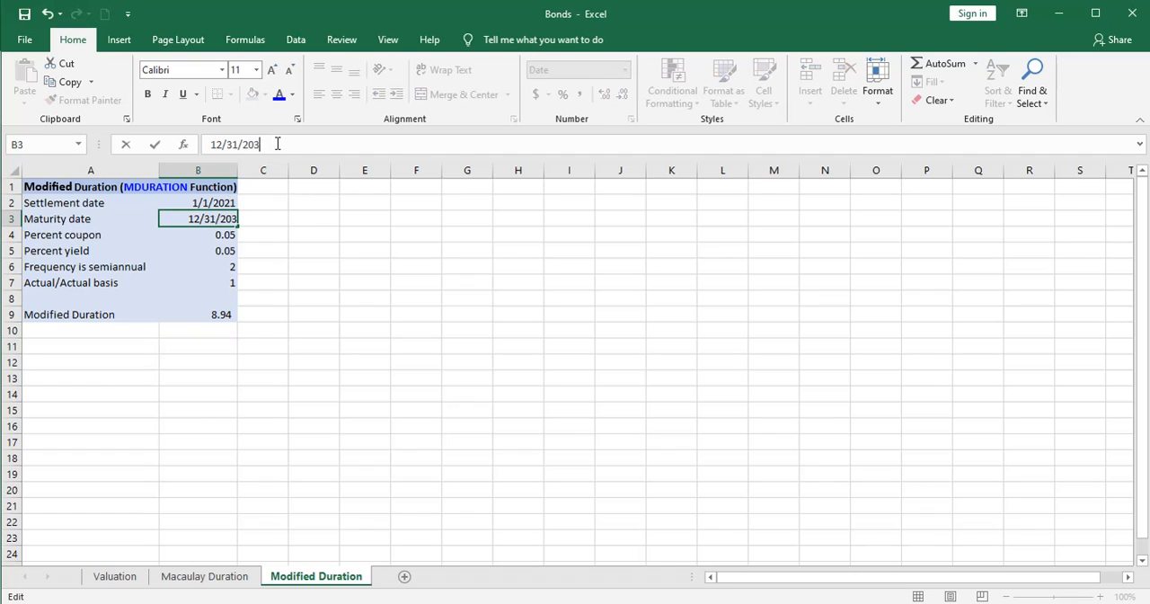
pyautogui.write('50')
pyautogui.press('Return')
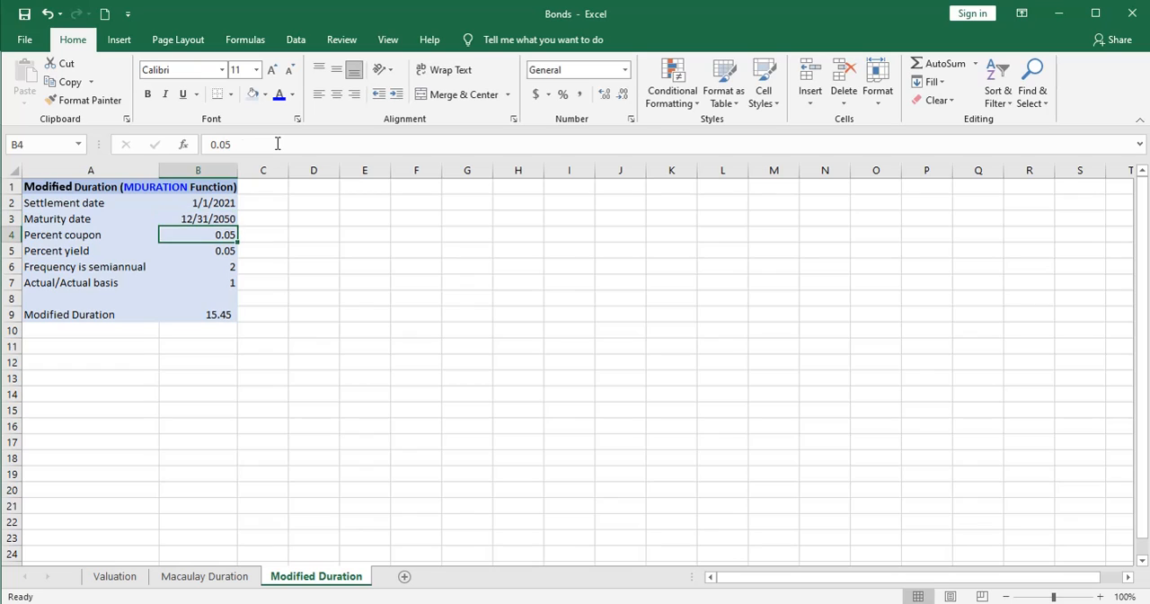
pyautogui.click(211, 335)
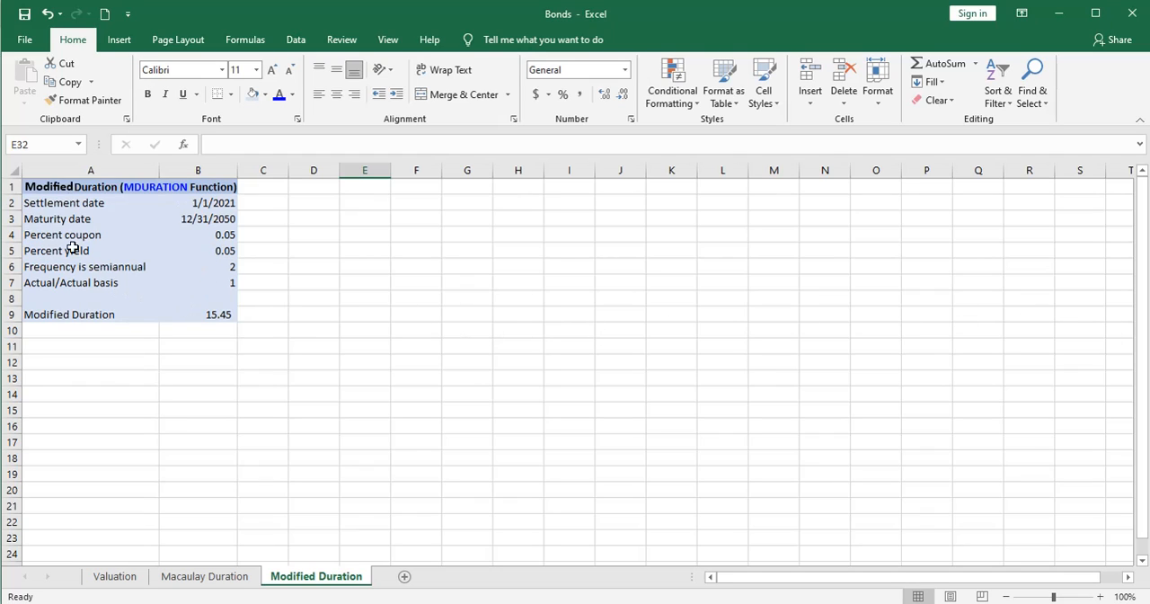
# - Switch to the Macaulay Duration sheet and clear the highlighted range to review its inputs and duration
pyautogui.click(205, 577)
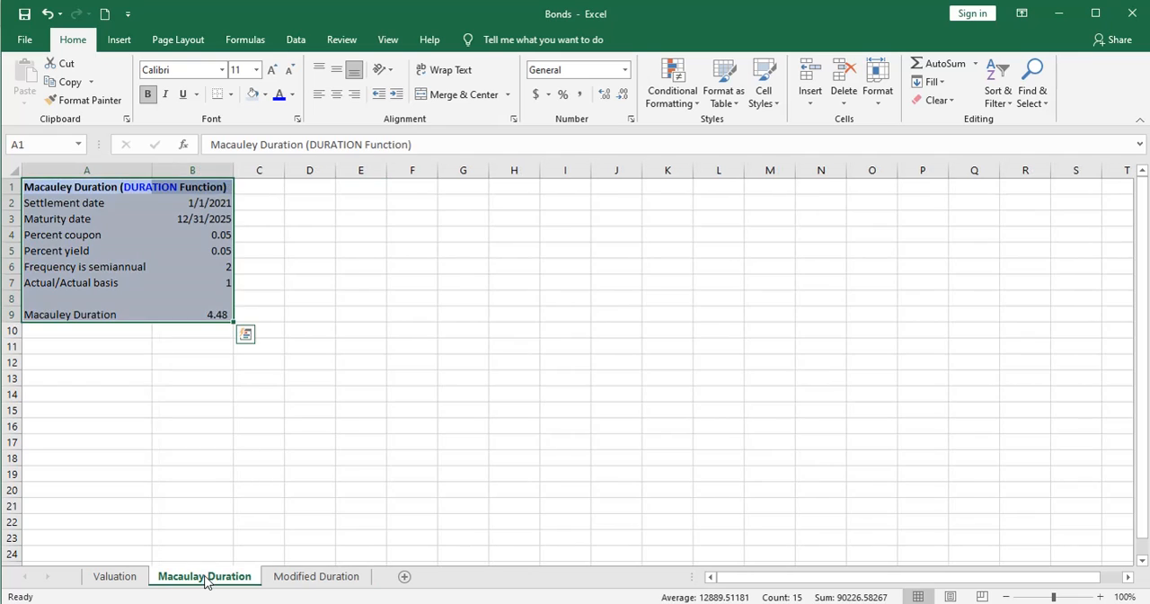
pyautogui.click(211, 472)
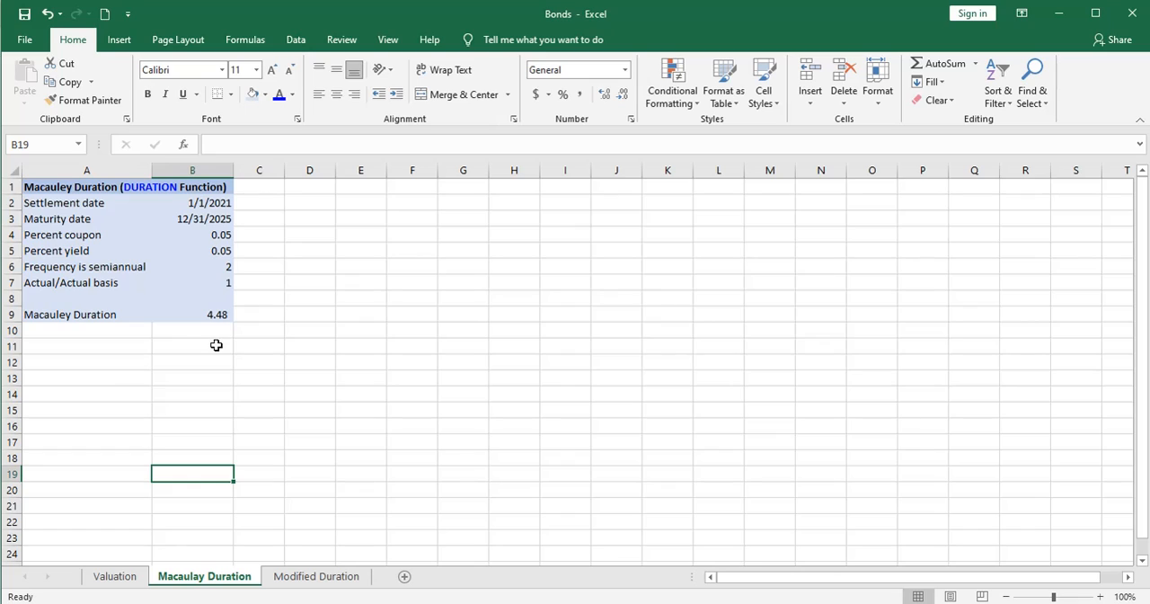
pyautogui.click(258, 330)
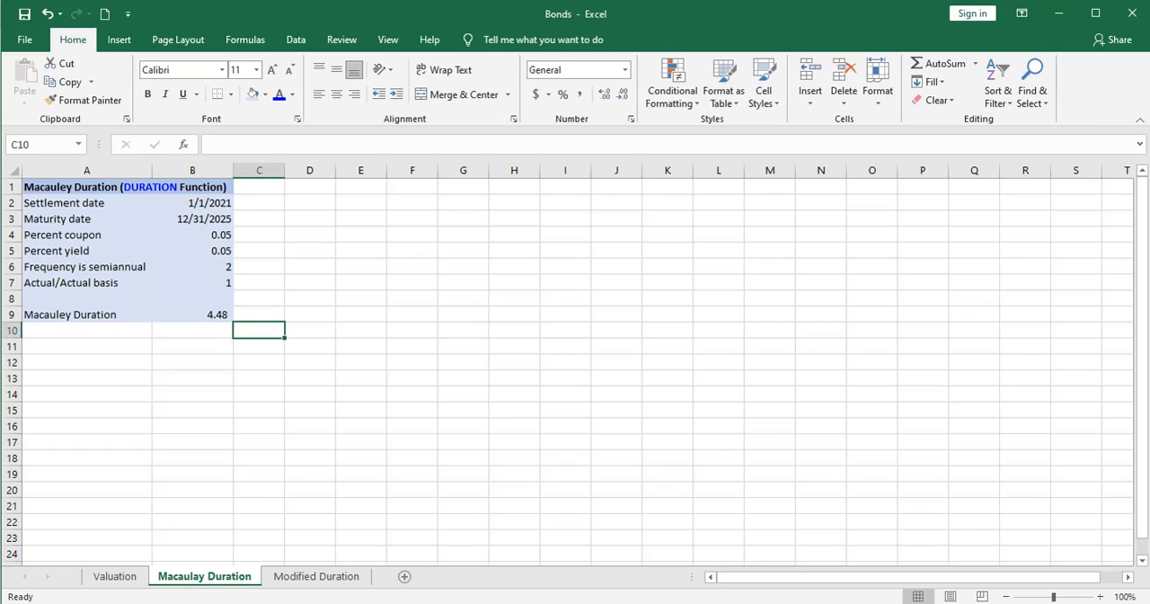